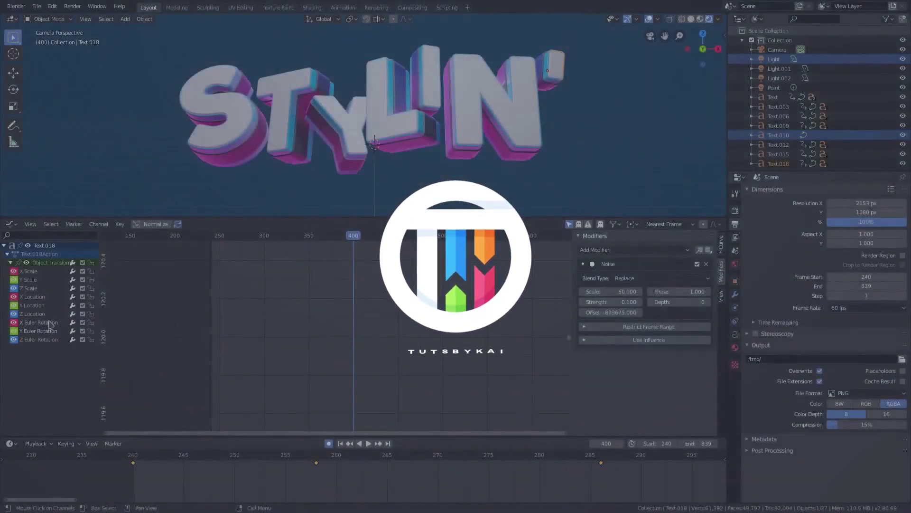
# - Play the letter animation from frame 240 to preview it, and stop playback
pyautogui.click(45, 297)
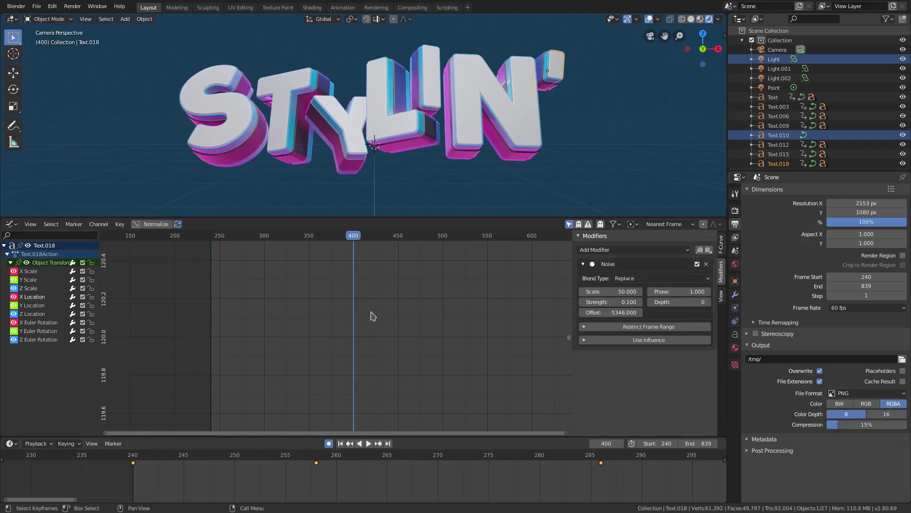
pyautogui.click(340, 443)
pyautogui.click(41, 446)
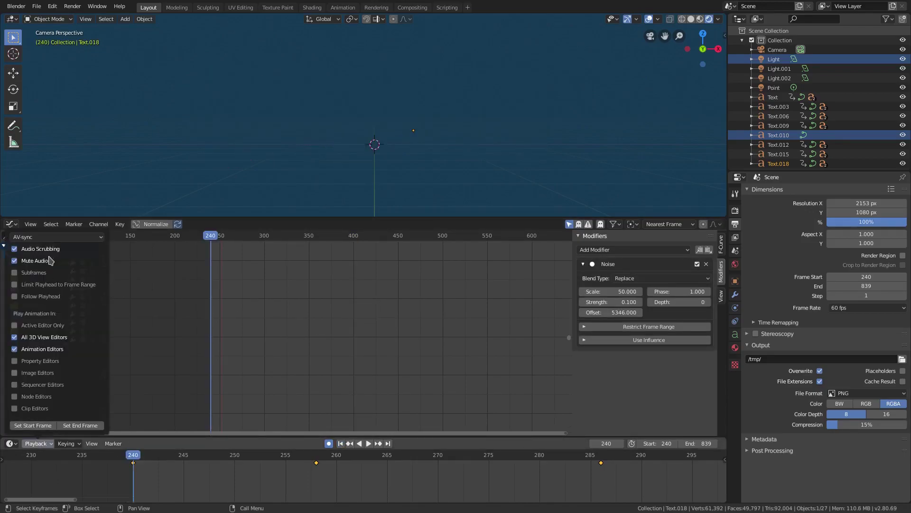
pyautogui.click(368, 443)
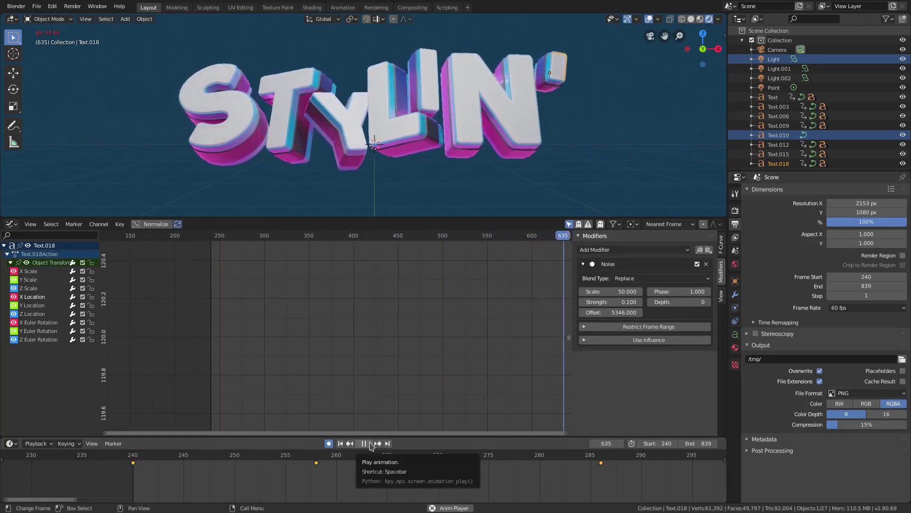
pyautogui.click(362, 443)
# - Enlarge the 3D viewport, select the camera, and insert a Location keyframe for it at frame 240
pyautogui.scroll(-3, 526, 466)
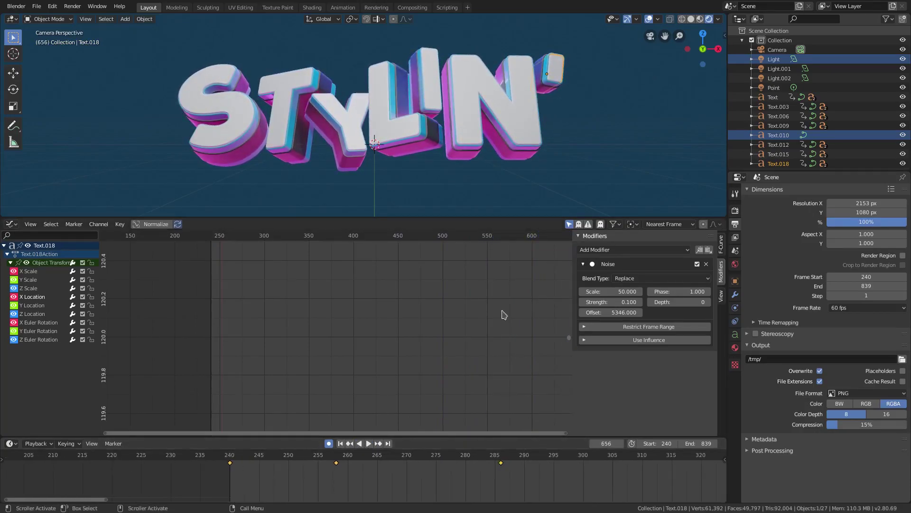
pyautogui.scroll(-3, 479, 151)
pyautogui.scroll(1, 477, 153)
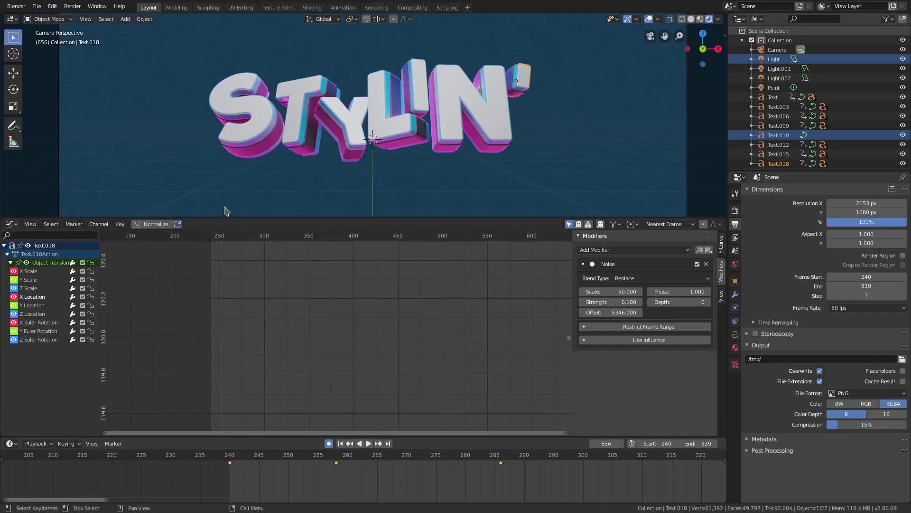
pyautogui.moveTo(239, 216); pyautogui.dragTo(268, 259)
pyautogui.click(245, 243)
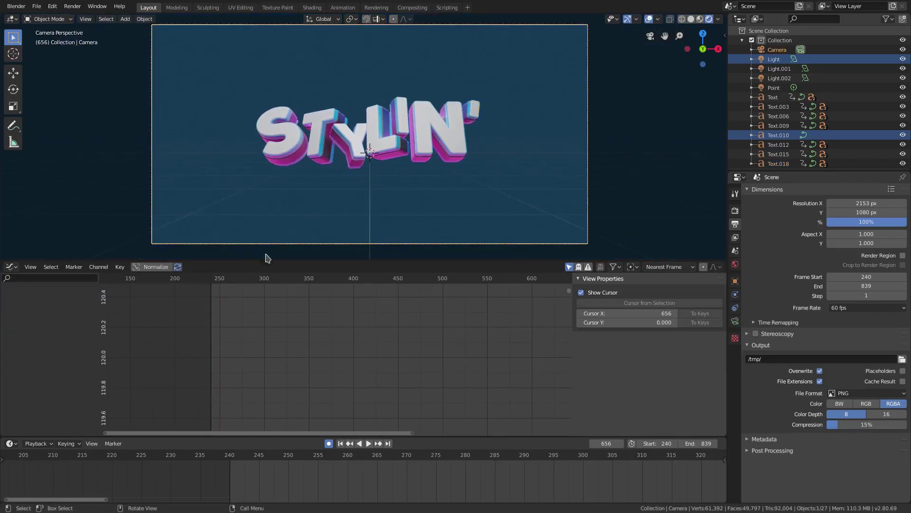
pyautogui.click(342, 443)
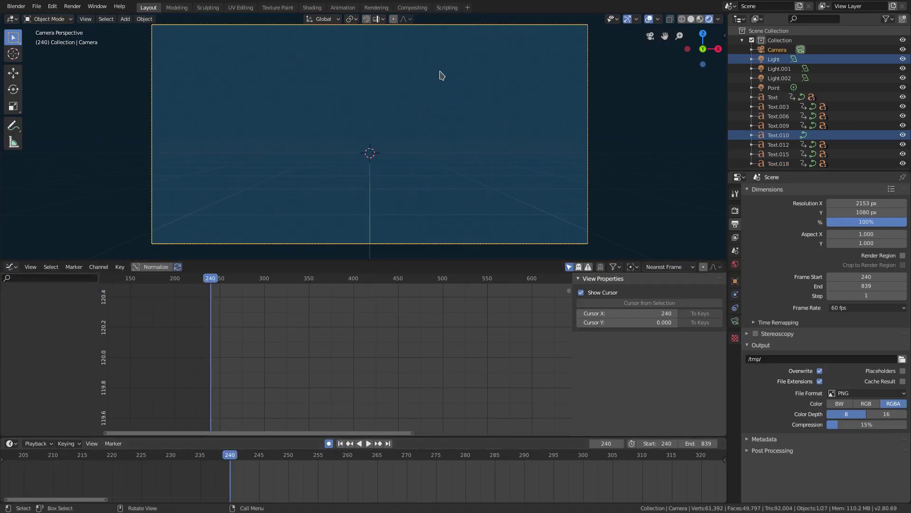
pyautogui.press('i')
pyautogui.press('i')
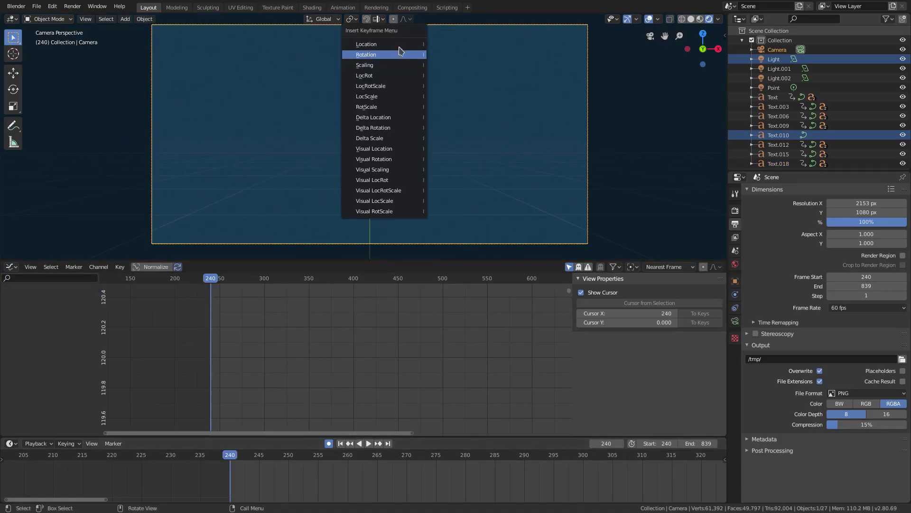
pyautogui.click(400, 46)
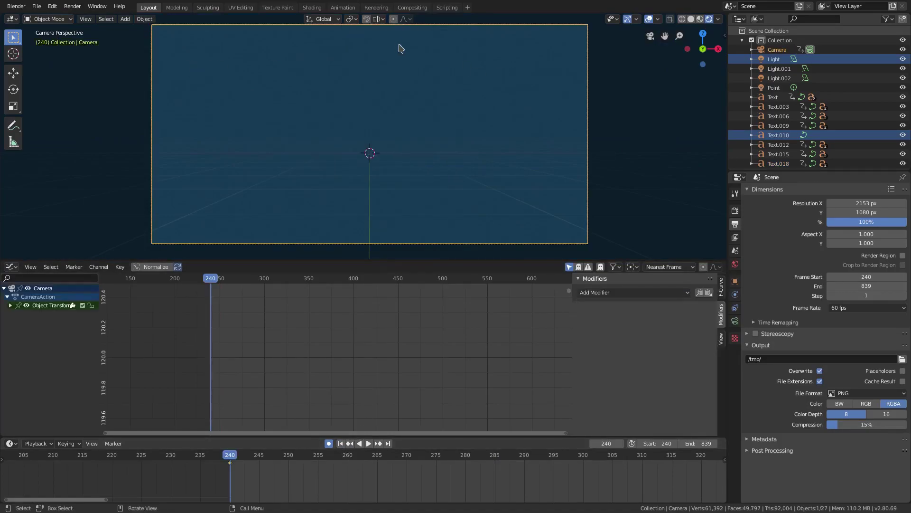
# - Add a Noise modifier to the camera's location animation curve and set its offset to 4567
pyautogui.click(619, 294)
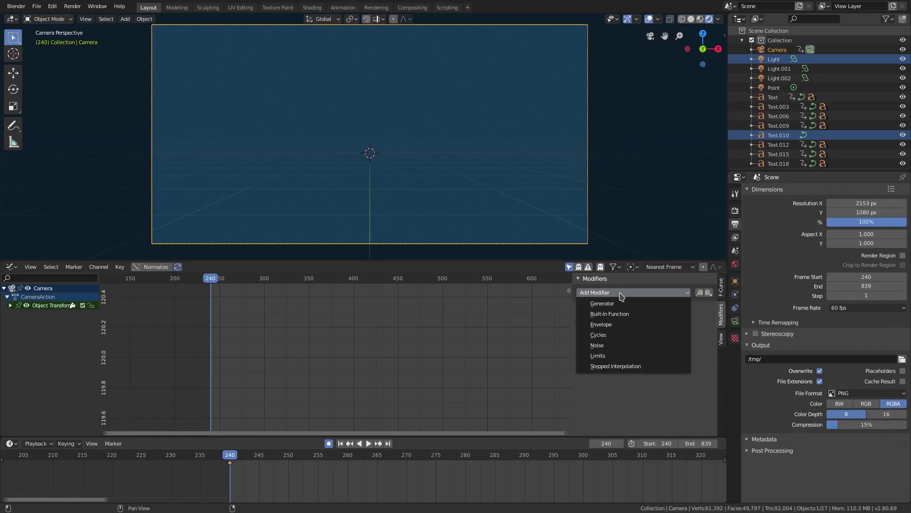
pyautogui.click(619, 346)
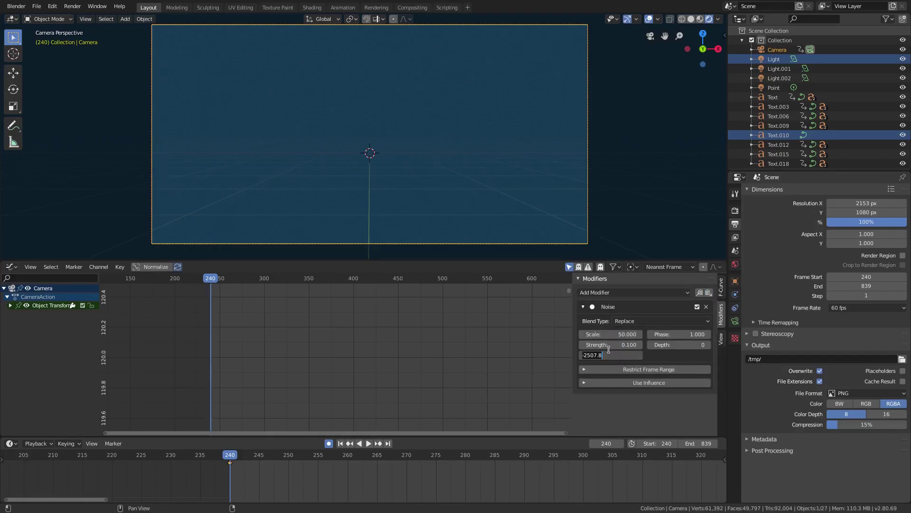
pyautogui.press('Return')
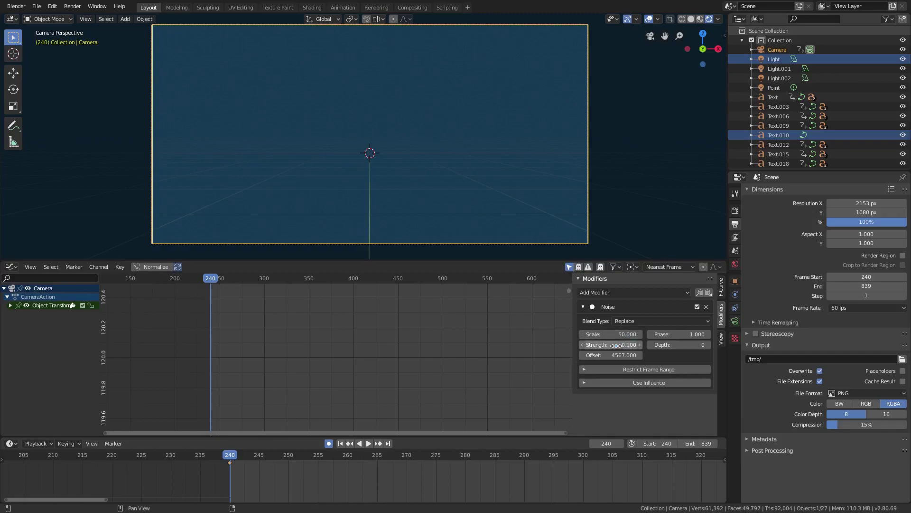
# - Play the animation to examine the noise-driven camera movement around the text
pyautogui.click(370, 444)
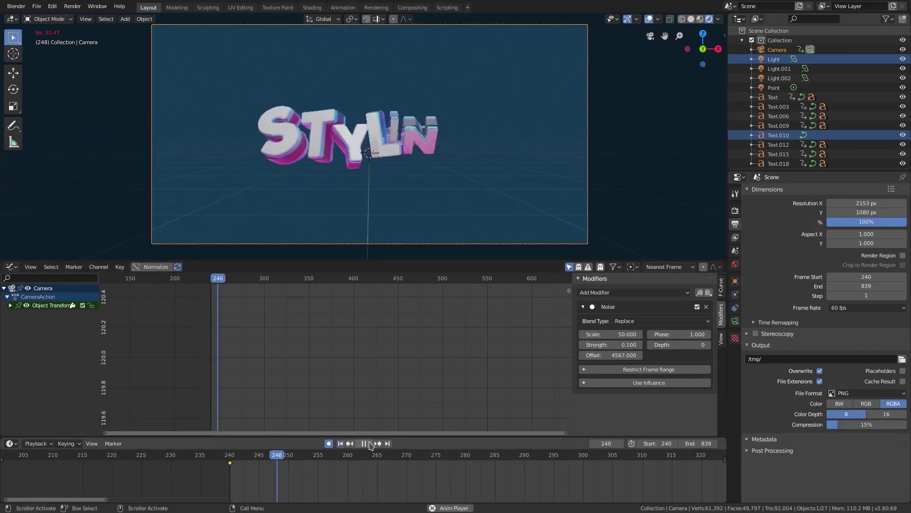
pyautogui.click(37, 443)
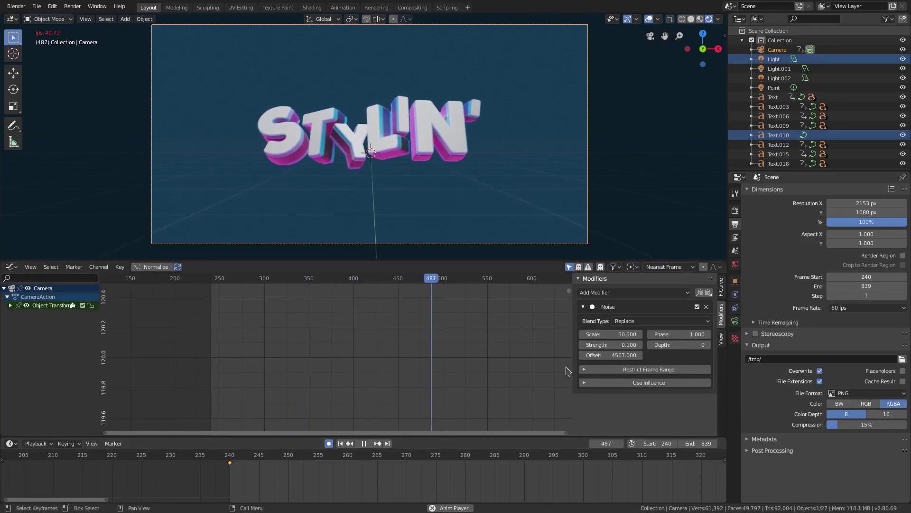
pyautogui.scroll(-3, 523, 216)
pyautogui.scroll(1, 526, 220)
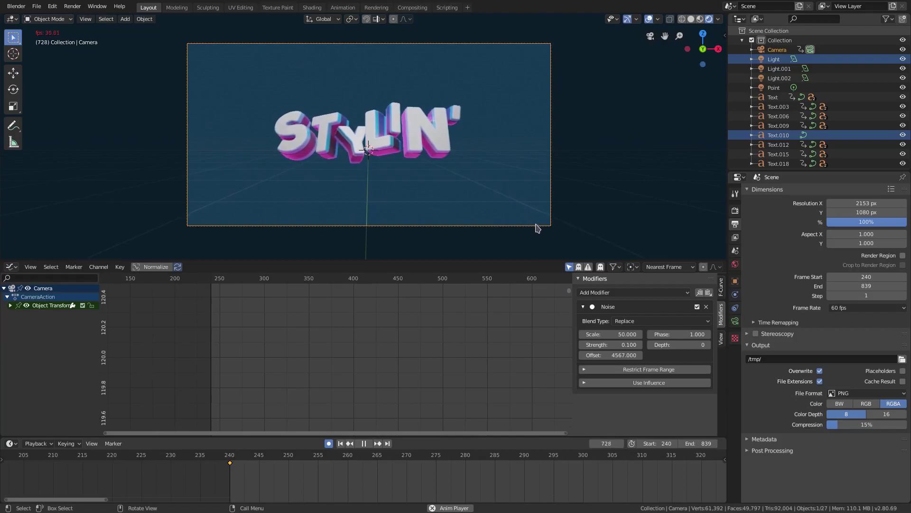
# - Set the horizontal render resolution to 1920 px
pyautogui.click(869, 203)
pyautogui.write('1920')
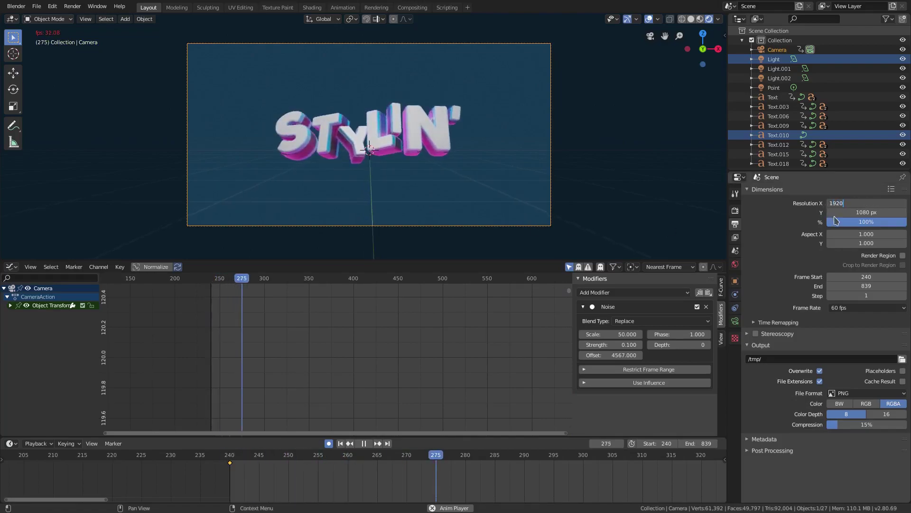
pyautogui.press('Return')
# - Stop playback and set the horizontal render resolution to 2560 px
pyautogui.doubleClick(867, 200)
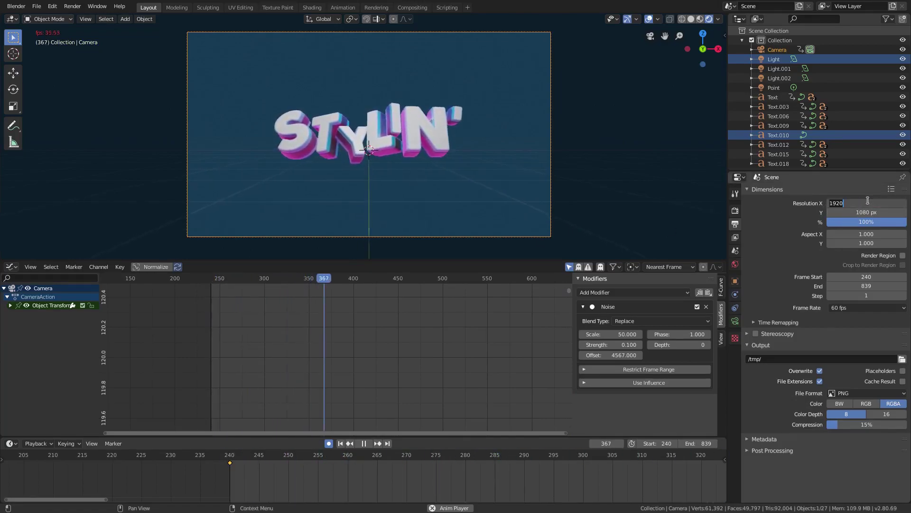
pyautogui.click(367, 445)
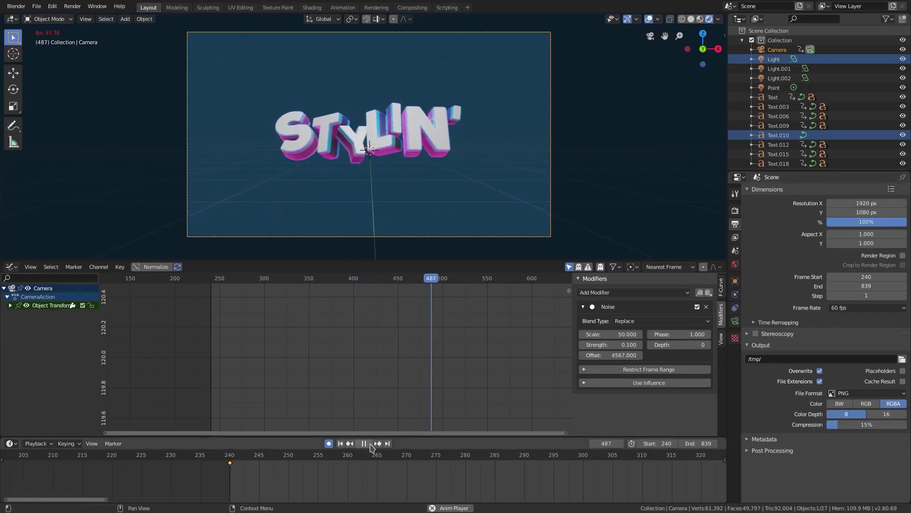
pyautogui.click(367, 444)
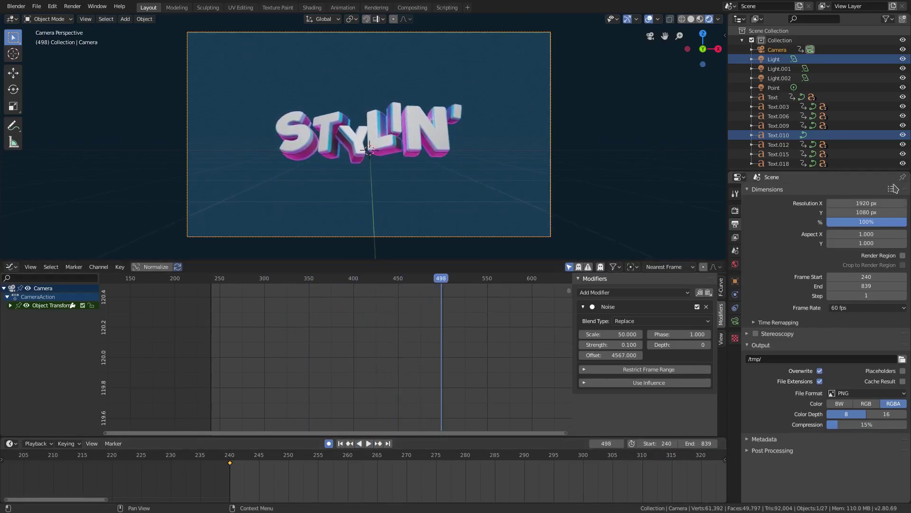
pyautogui.click(872, 204)
pyautogui.press('Return')
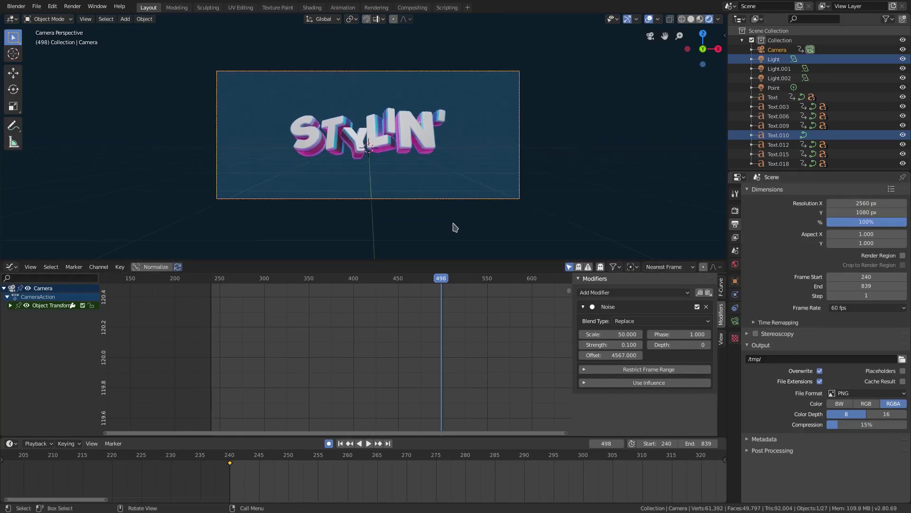
# - Enlarge the 3D viewport slightly and check the text's framing inside the wide camera frame
pyautogui.scroll(-3, 441, 197)
pyautogui.scroll(4, 442, 199)
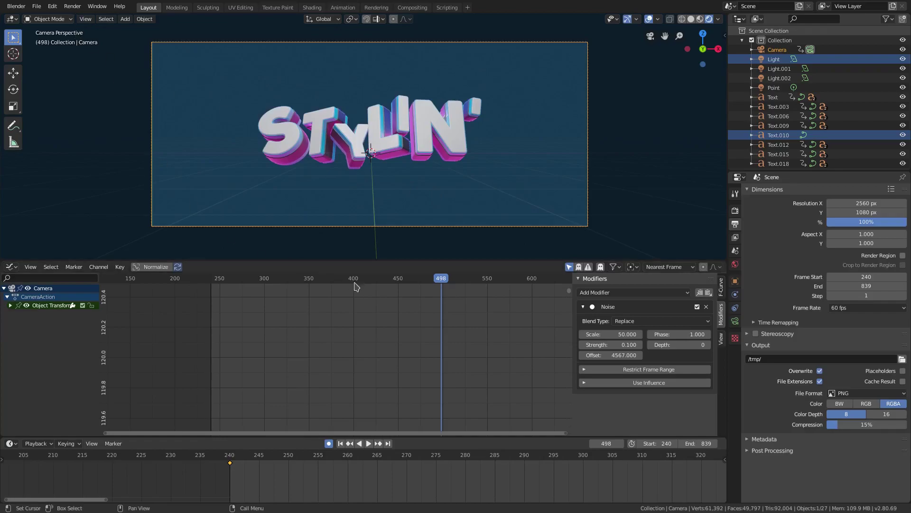
pyautogui.moveTo(343, 261); pyautogui.dragTo(345, 283)
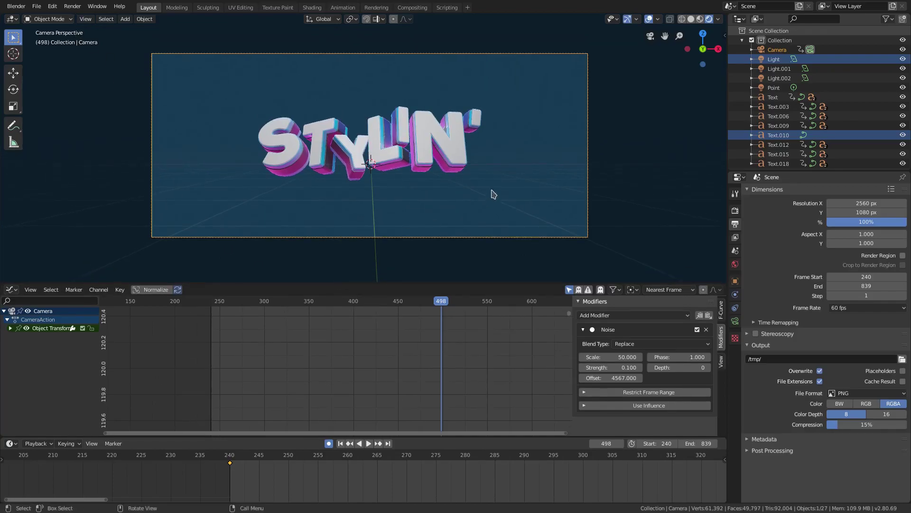
pyautogui.scroll(-2, 216, 143)
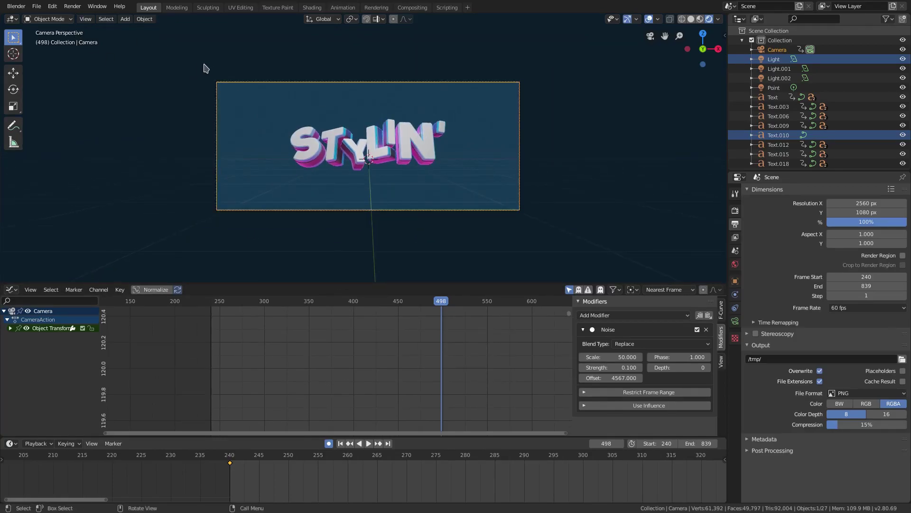
pyautogui.scroll(3, 404, 162)
pyautogui.scroll(-1, 403, 167)
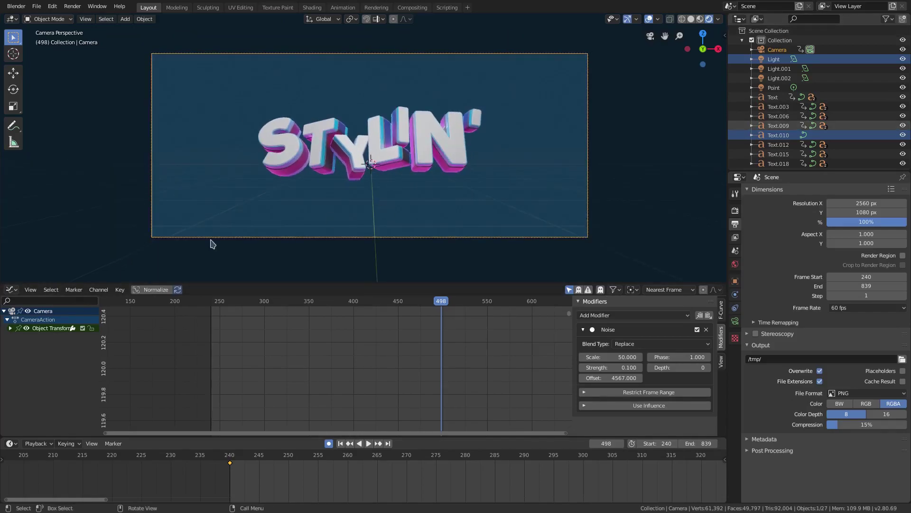
# - Replay the animation from frame 240, inspect the camera shake at closer range, and stop playback
pyautogui.click(341, 444)
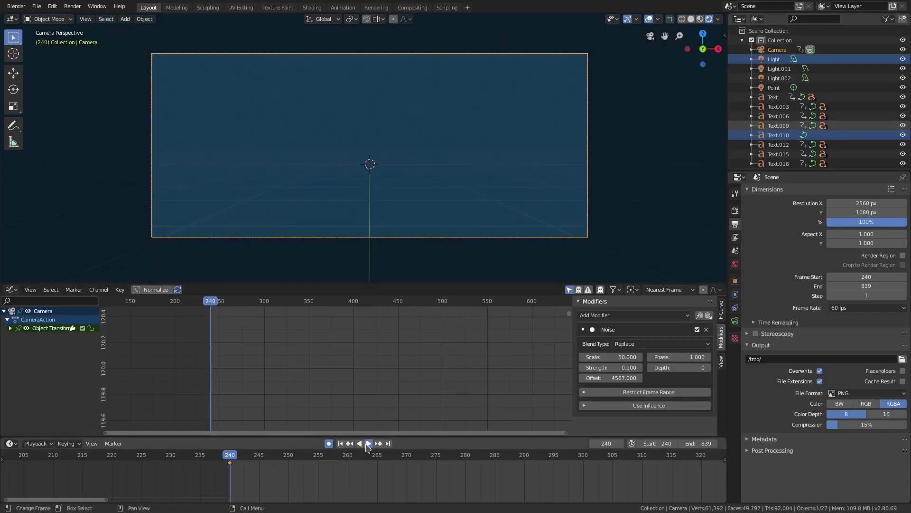
pyautogui.click(368, 443)
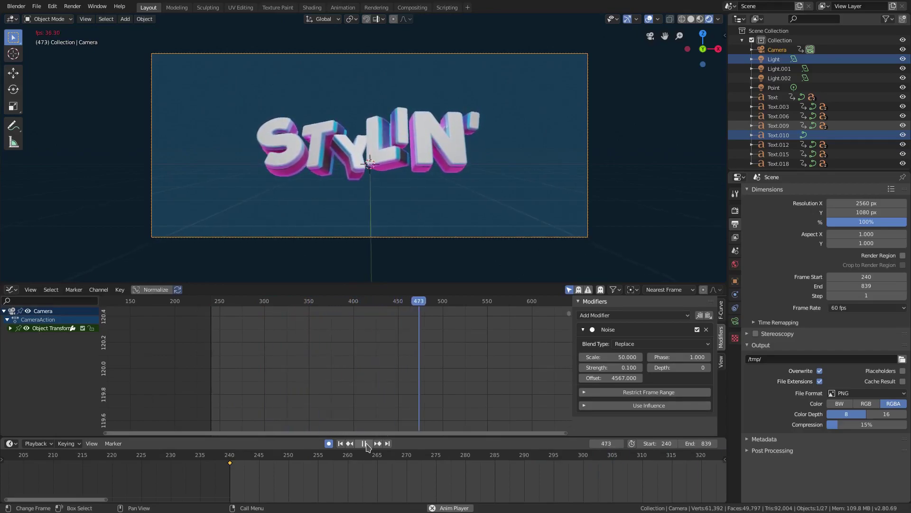
pyautogui.scroll(2, 407, 181)
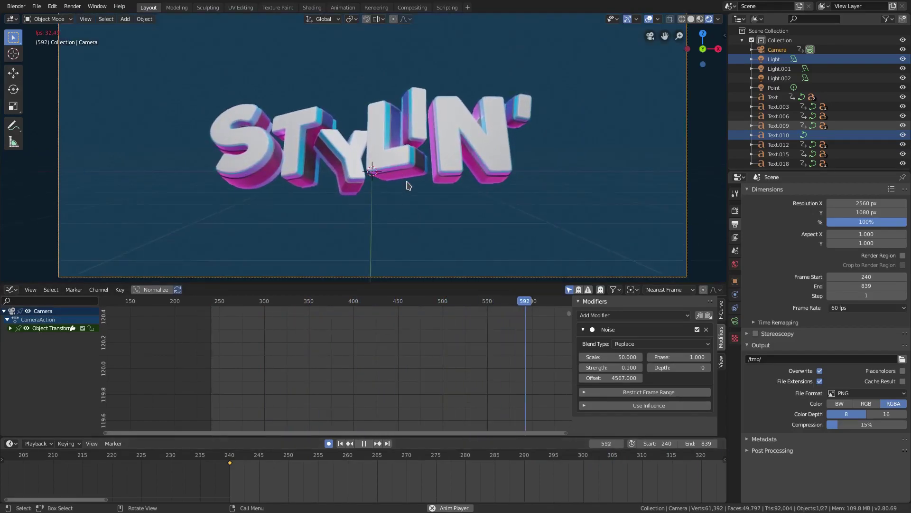
pyautogui.click(368, 443)
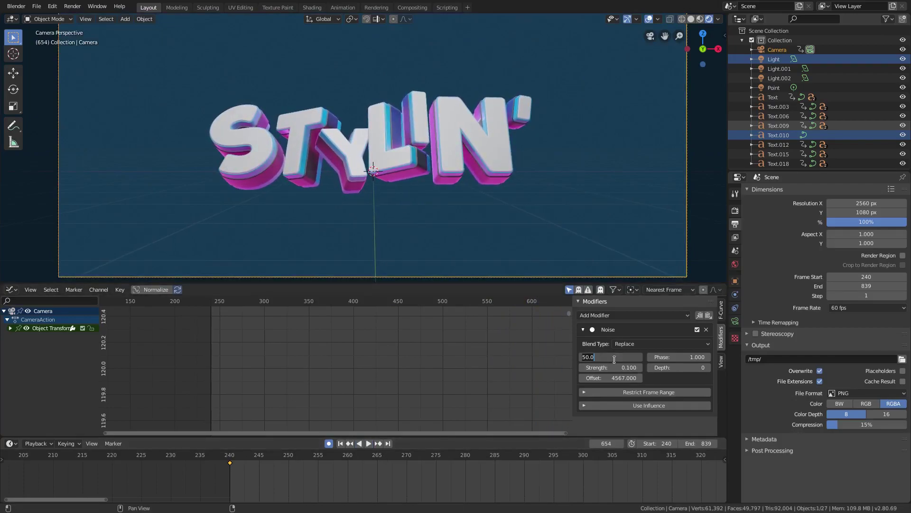
# - Set the camera Noise modifier's scale to 100 and its strength to 0.05
pyautogui.click(613, 359)
pyautogui.write('100')
pyautogui.press('Return')
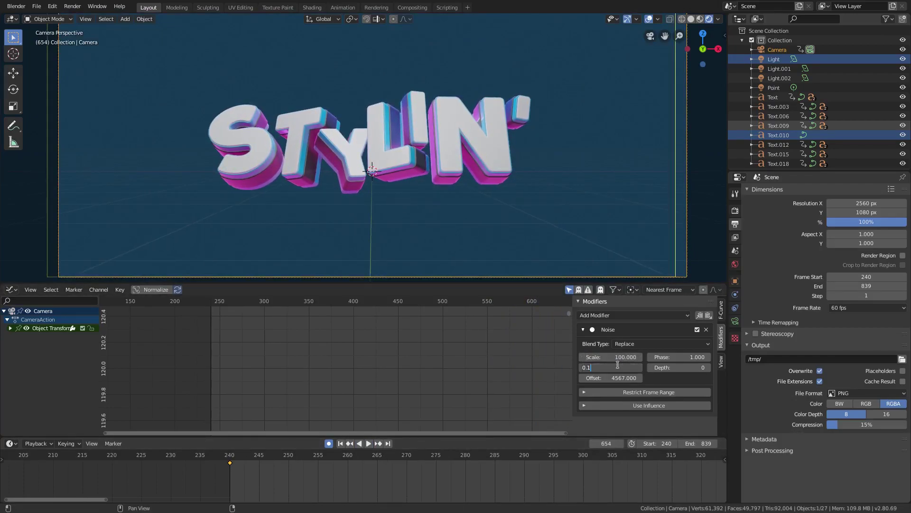
pyautogui.click(616, 365)
pyautogui.write('0.05')
pyautogui.press('Return')
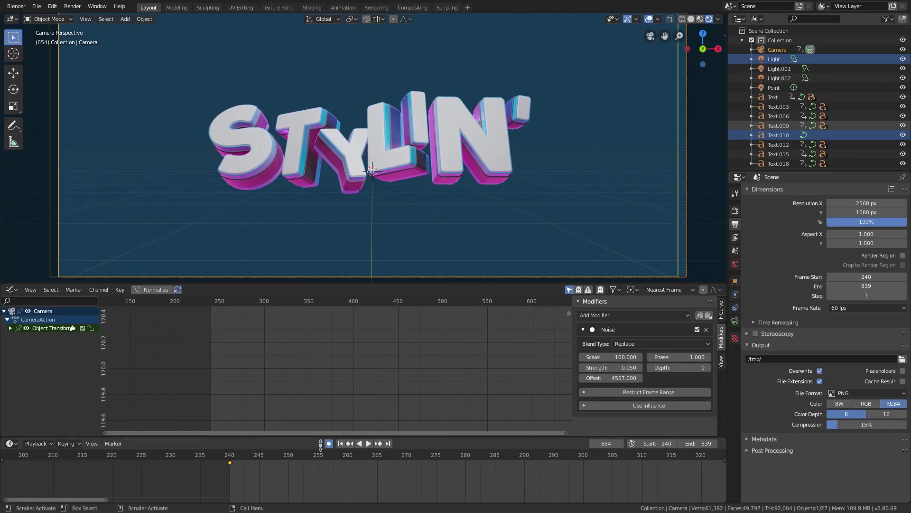
# - Replay the animation from frame 240 to check the softer camera movement, stop playback, and save the file
pyautogui.click(341, 443)
pyautogui.click(367, 443)
pyautogui.scroll(-1, 446, 197)
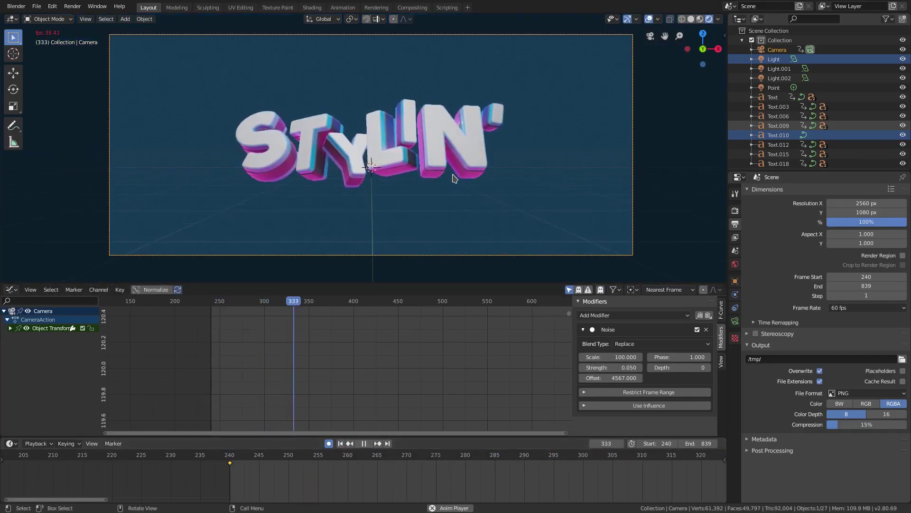
pyautogui.click(364, 444)
pyautogui.hotkey('ctrl', 's')
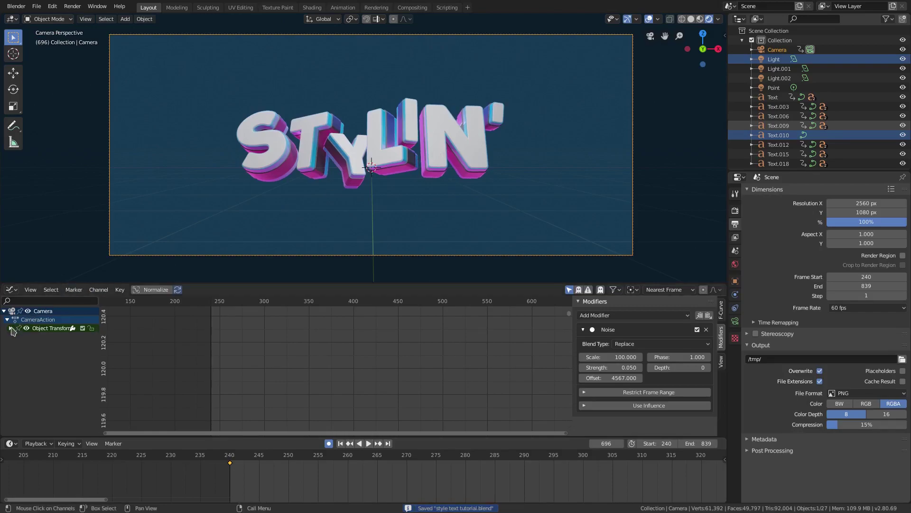
# - Copy the Noise modifier from the camera's X Location channel to Y Location and set the copy's offset to 1234
pyautogui.click(35, 346)
pyautogui.click(35, 338)
pyautogui.moveTo(223, 288); pyautogui.dragTo(222, 282)
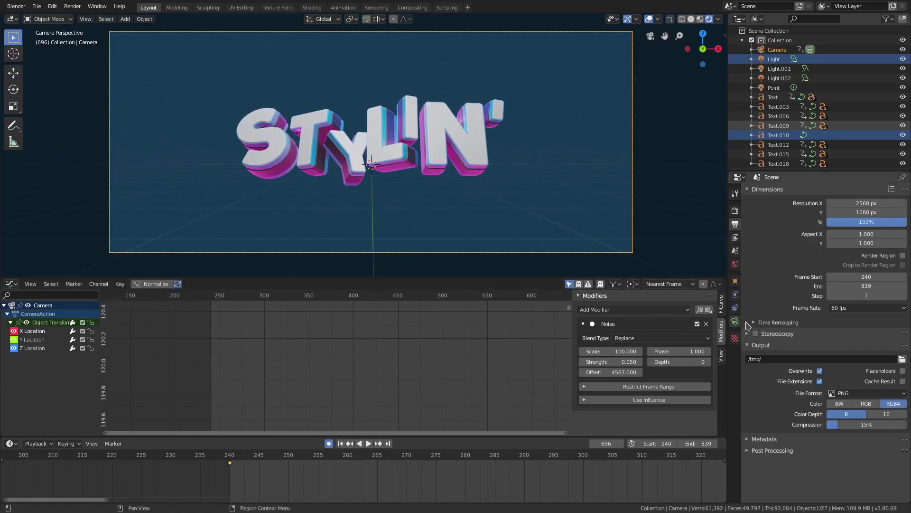
pyautogui.click(28, 340)
pyautogui.click(709, 309)
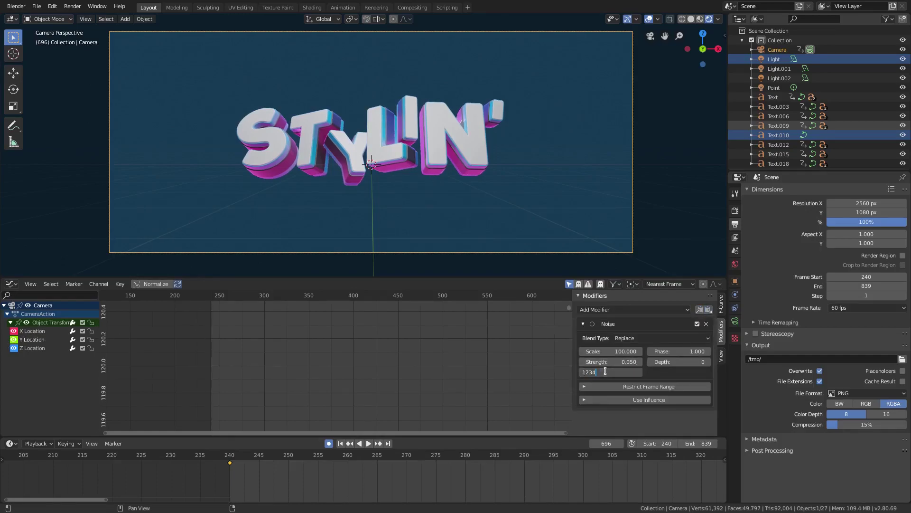
pyautogui.press('Return')
# - Paste the copied Noise modifier onto the camera's Z Location channel and set its offset to 89
pyautogui.click(28, 349)
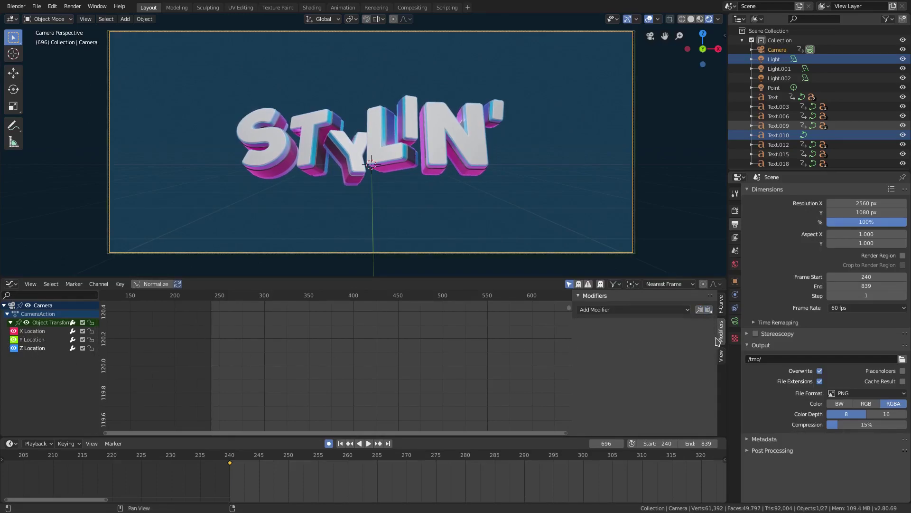
pyautogui.click(708, 310)
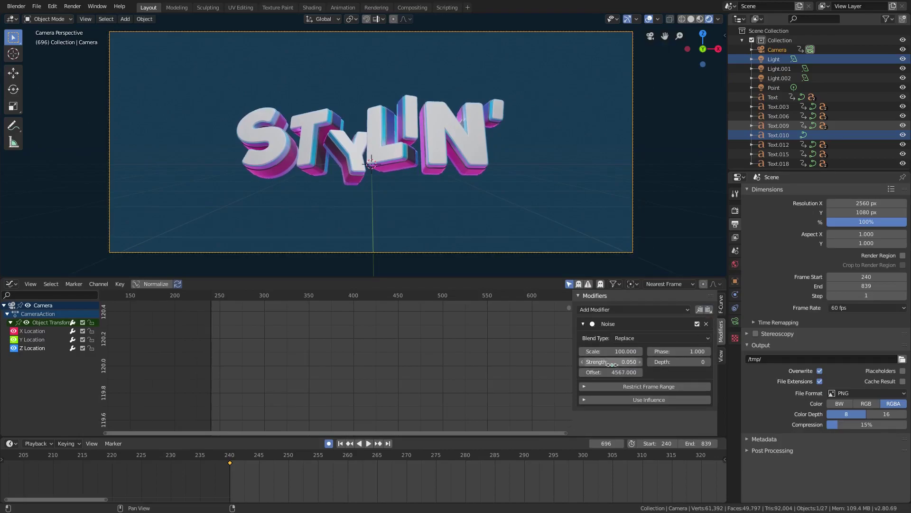
pyautogui.click(608, 376)
pyautogui.write('89')
pyautogui.press('Return')
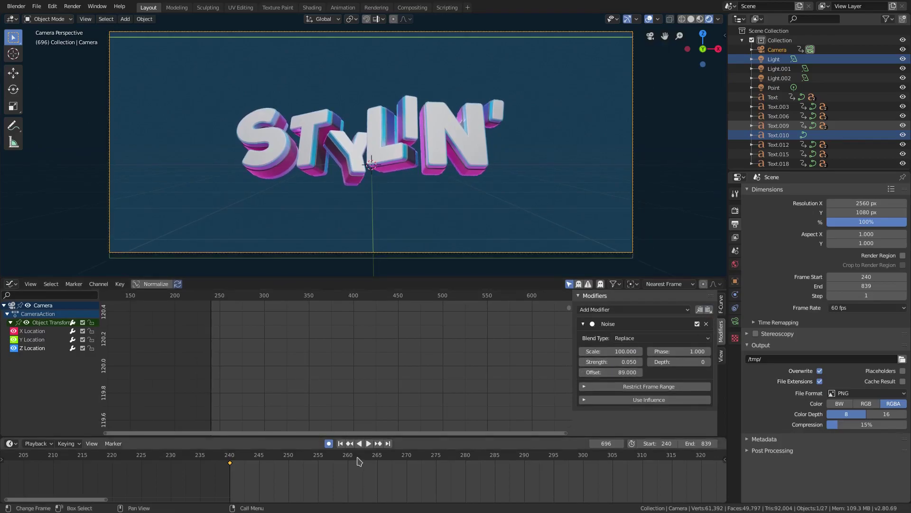
# - Replay the animation from frame 240, orbit out of the camera view to inspect the scene, and stop playback
pyautogui.click(340, 443)
pyautogui.click(367, 444)
pyautogui.click(370, 444)
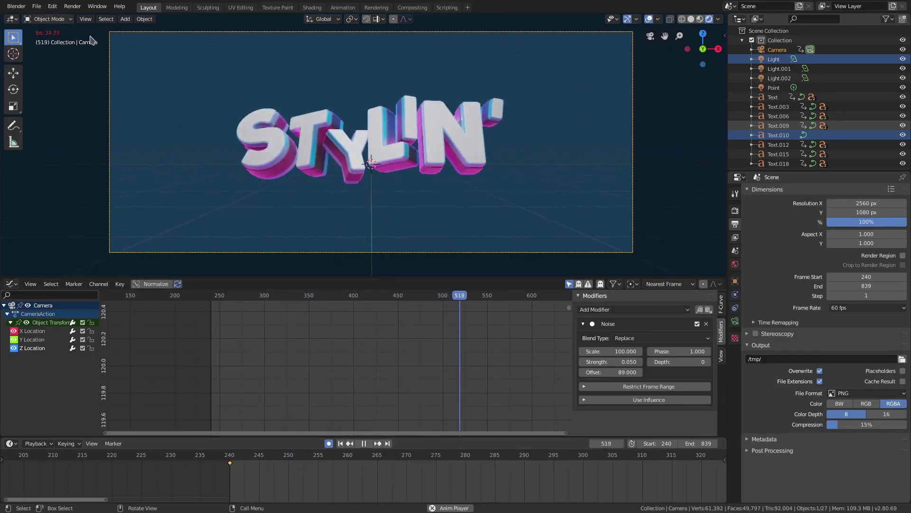
pyautogui.moveTo(339, 182); pyautogui.dragTo(396, 209, button='middle')
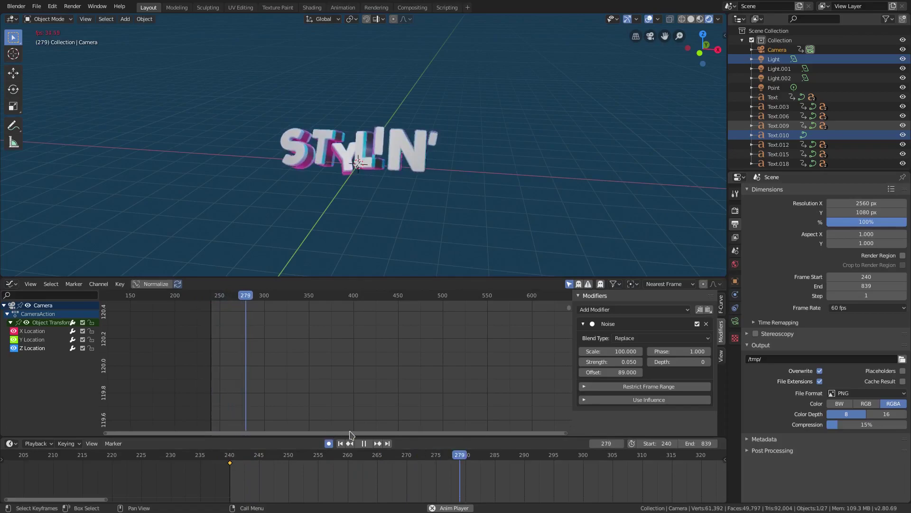
pyautogui.press('space')
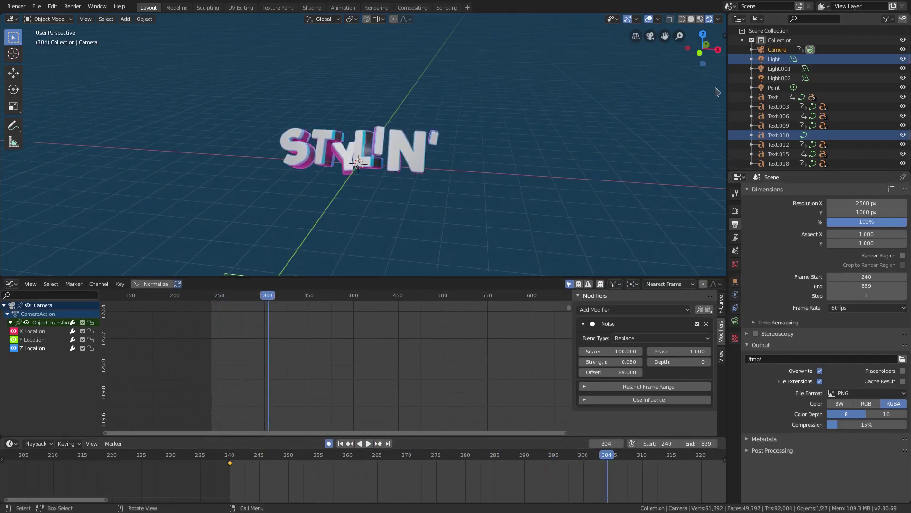
# - Replay the animation through the camera in a lighter viewport shading mode to check the camera movement, then return to frame 240
pyautogui.scroll(-1, 802, 95)
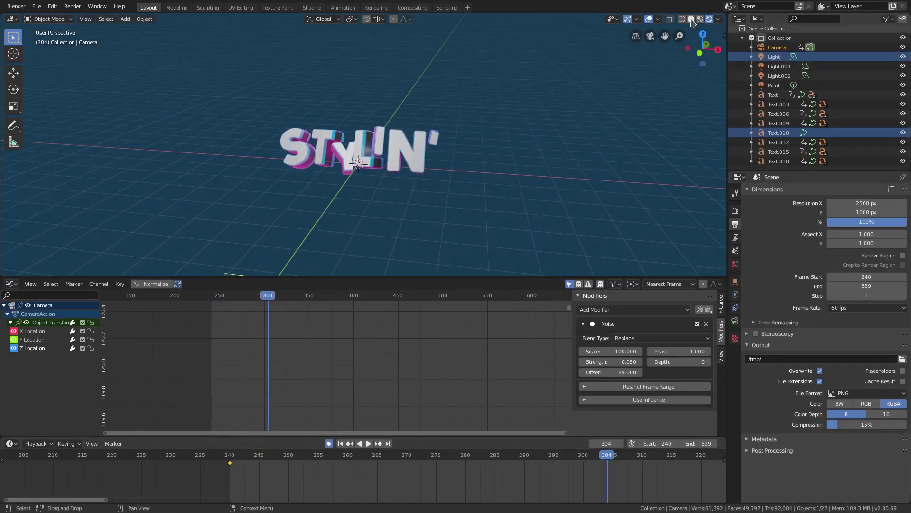
pyautogui.click(350, 443)
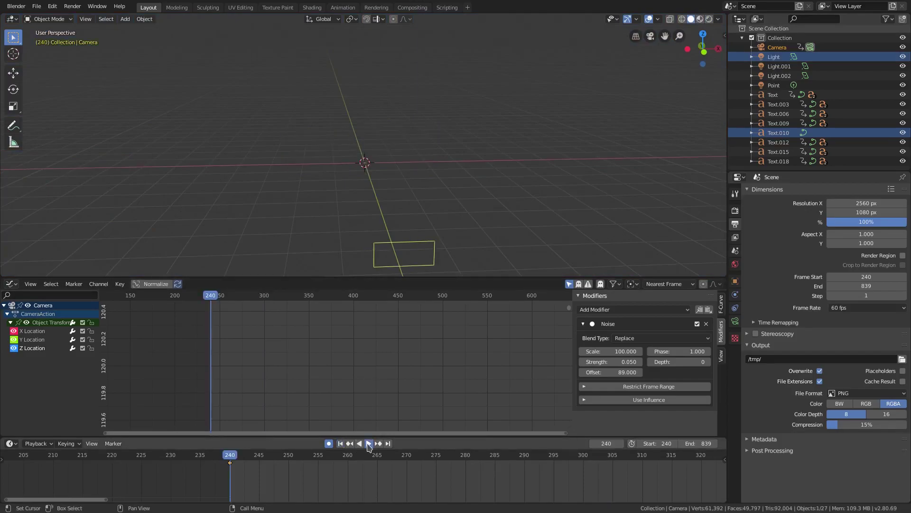
pyautogui.click(368, 443)
pyautogui.press('KP_0')
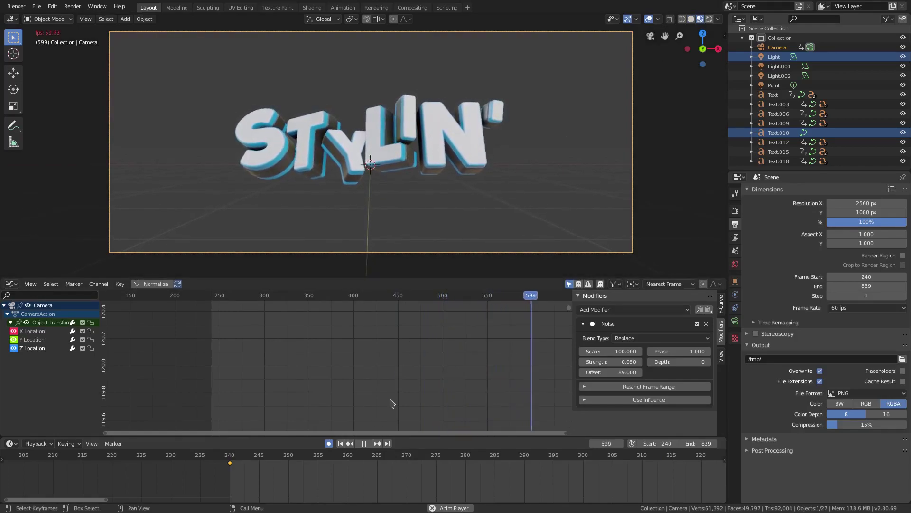
pyautogui.click(341, 443)
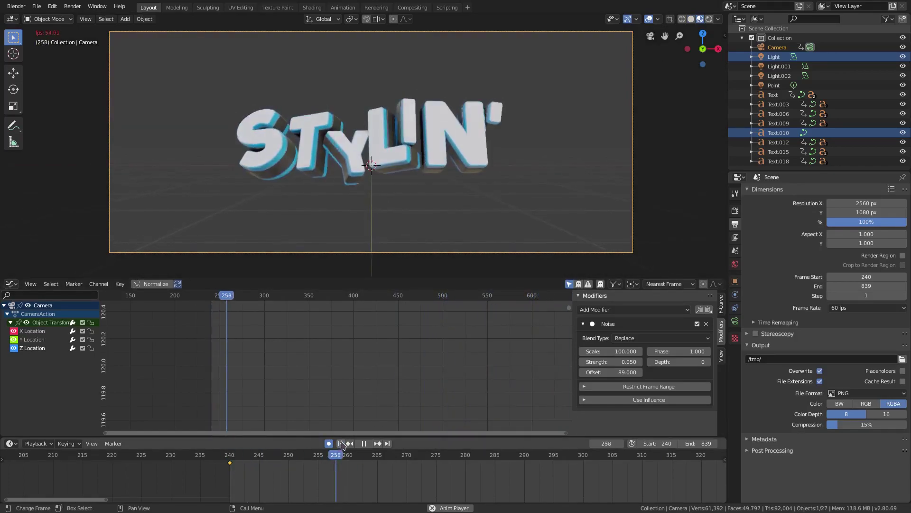
pyautogui.press('space')
pyautogui.click(341, 443)
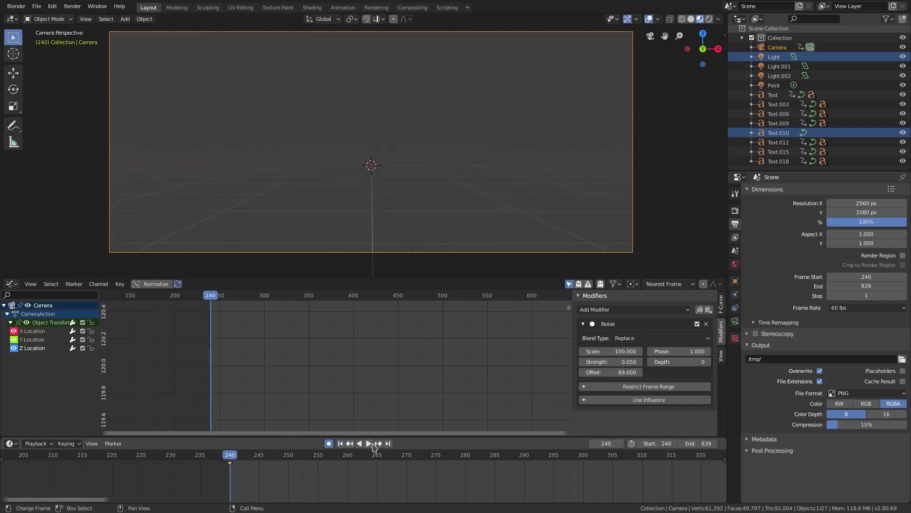
pyautogui.click(368, 443)
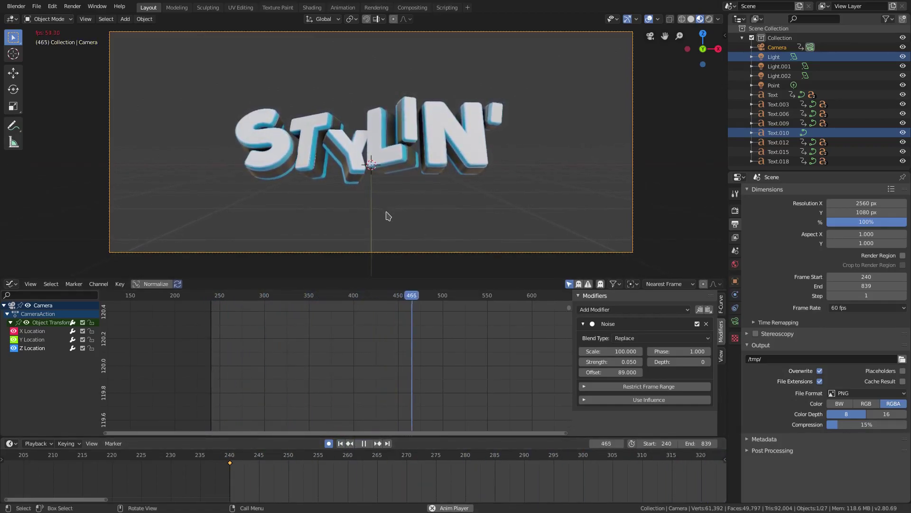
pyautogui.click(365, 444)
pyautogui.click(340, 443)
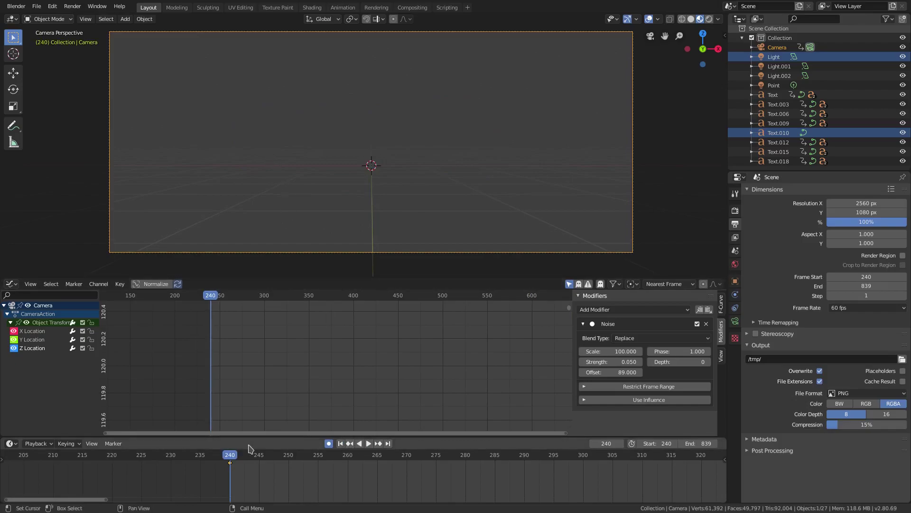
# - Expand the 3D viewport over the Graph Editor area and open the camera's lens settings
pyautogui.click(37, 443)
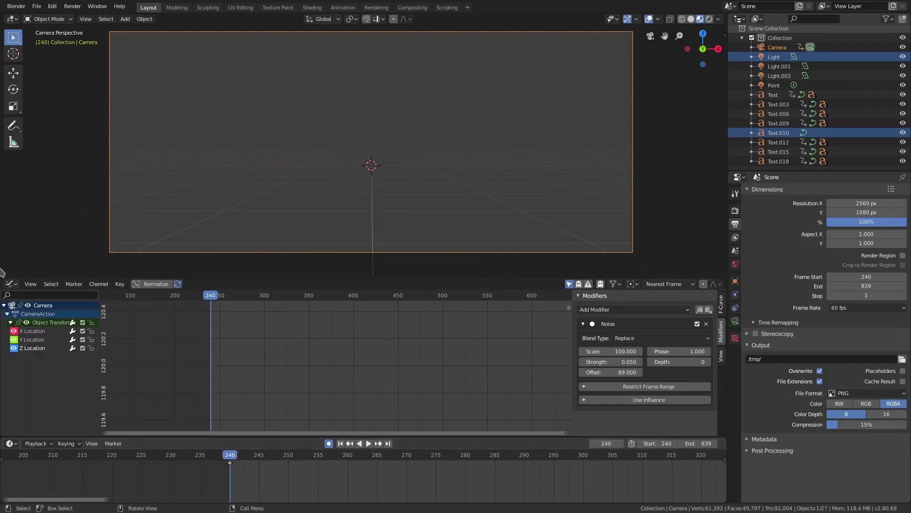
pyautogui.moveTo(1, 274); pyautogui.dragTo(5, 291)
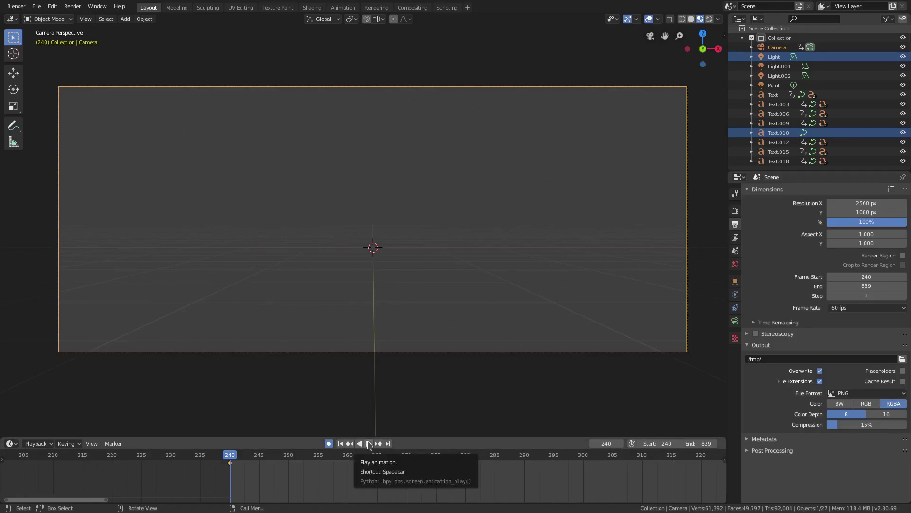
pyautogui.scroll(-3, 394, 464)
pyautogui.moveTo(406, 467); pyautogui.dragTo(465, 467, button='middle')
pyautogui.scroll(-3, 386, 469)
pyautogui.scroll(-1, 287, 464)
pyautogui.scroll(3, 295, 480)
pyautogui.scroll(3, 290, 487)
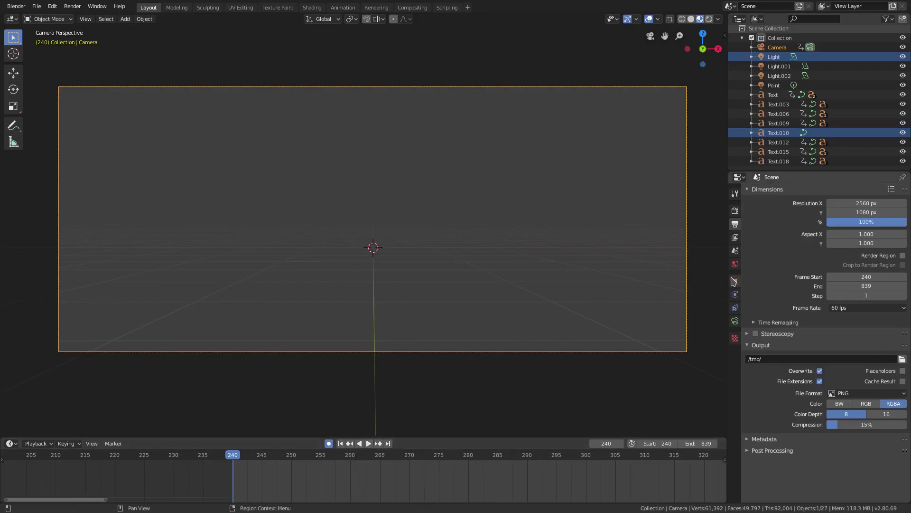
pyautogui.click(735, 321)
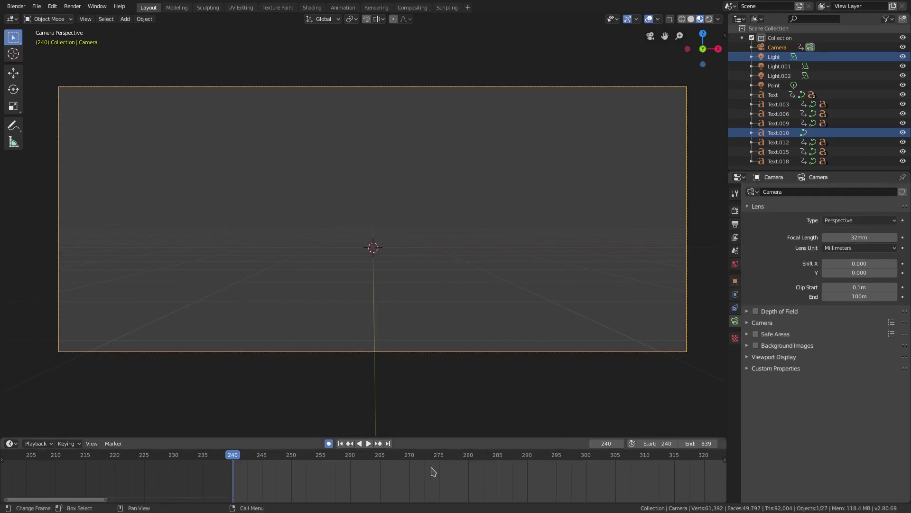
# - Play the animation from frame 240 and scrub forward to around frame 383
pyautogui.moveTo(433, 472); pyautogui.dragTo(382, 464, button='middle')
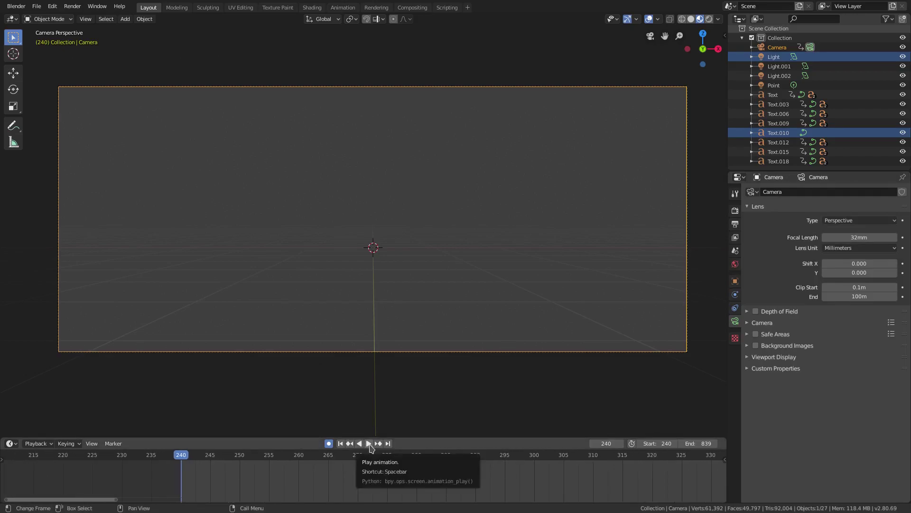
pyautogui.click(368, 443)
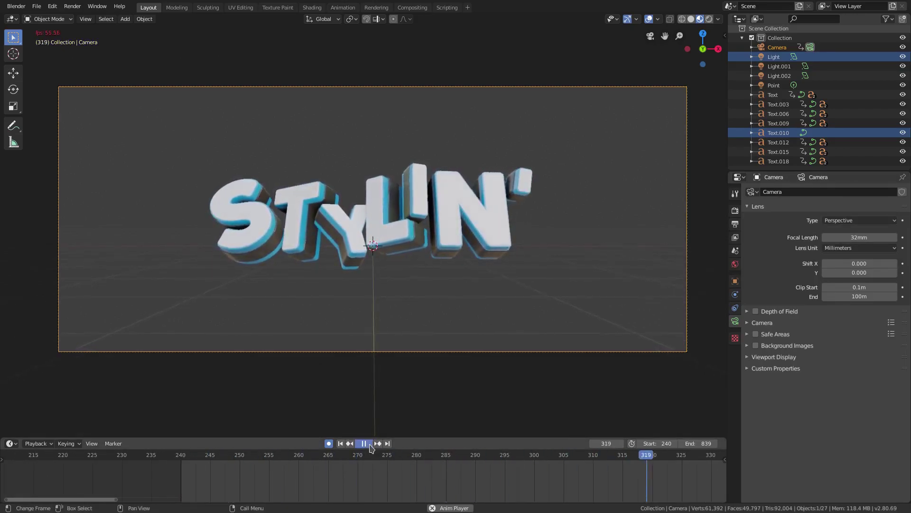
pyautogui.click(370, 447)
pyautogui.moveTo(607, 468); pyautogui.dragTo(115, 464, button='middle')
pyautogui.moveTo(522, 460); pyautogui.dragTo(246, 460, button='middle')
pyautogui.moveTo(245, 458); pyautogui.dragTo(270, 457)
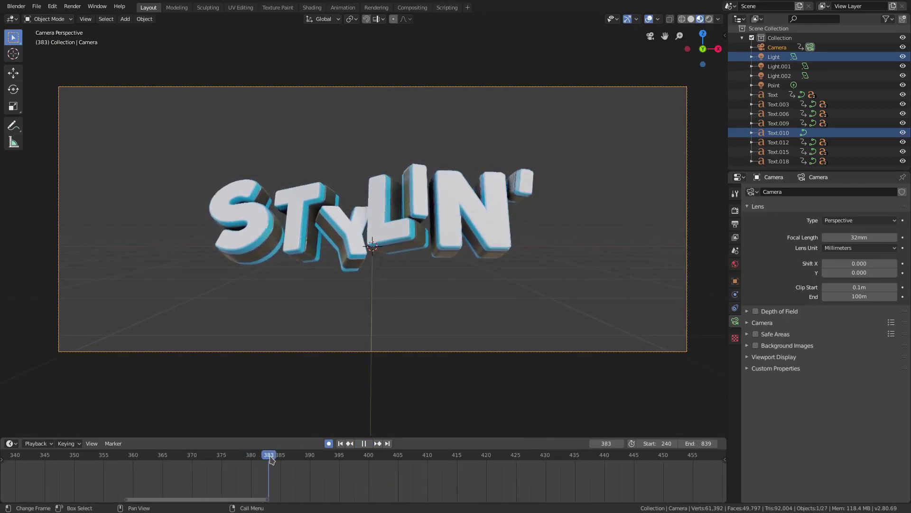
pyautogui.press('space')
# - Replay the section between about frames 355 and 384 in short bursts to judge the timing for a camera zoom
pyautogui.moveTo(279, 457); pyautogui.dragTo(133, 463)
pyautogui.click(368, 445)
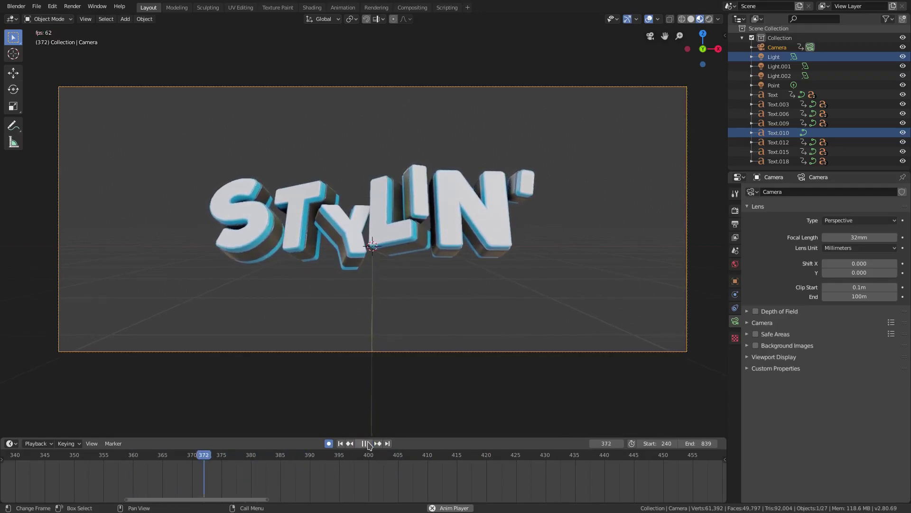
pyautogui.click(366, 445)
pyautogui.click(103, 458)
pyautogui.press('space')
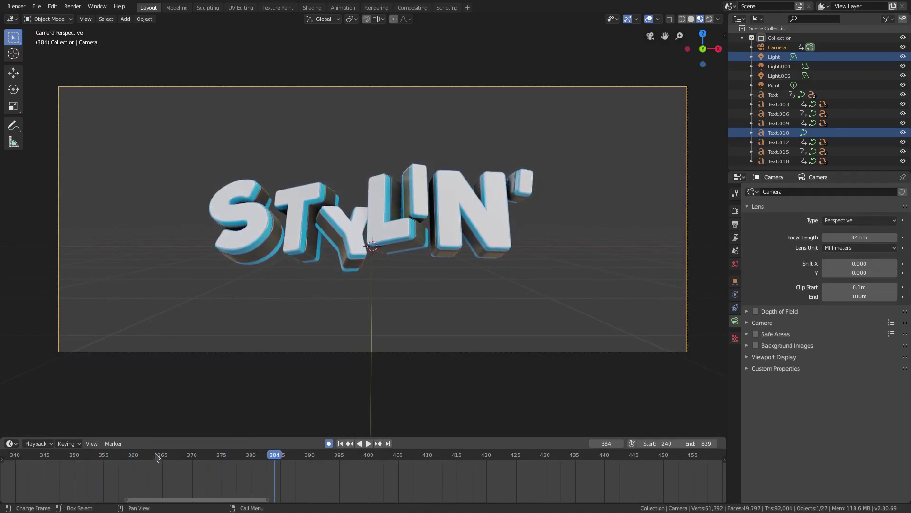
pyautogui.press('Down')
pyautogui.press('space')
pyautogui.press('space')
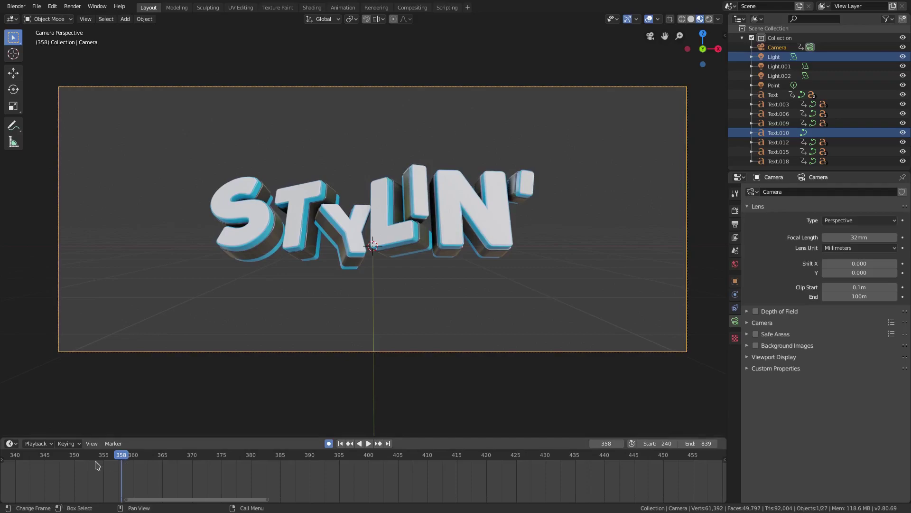
# - Move to frame 362, enlarge the timeline area, and keyframe the camera's focal length at 32 mm
pyautogui.moveTo(96, 494); pyautogui.dragTo(145, 496)
pyautogui.moveTo(250, 469); pyautogui.dragTo(343, 473, button='middle')
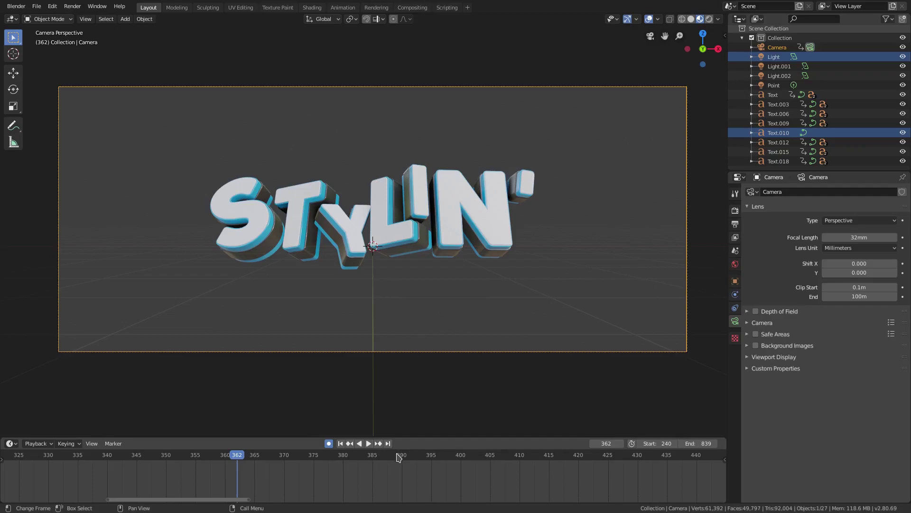
pyautogui.moveTo(401, 437); pyautogui.dragTo(408, 414)
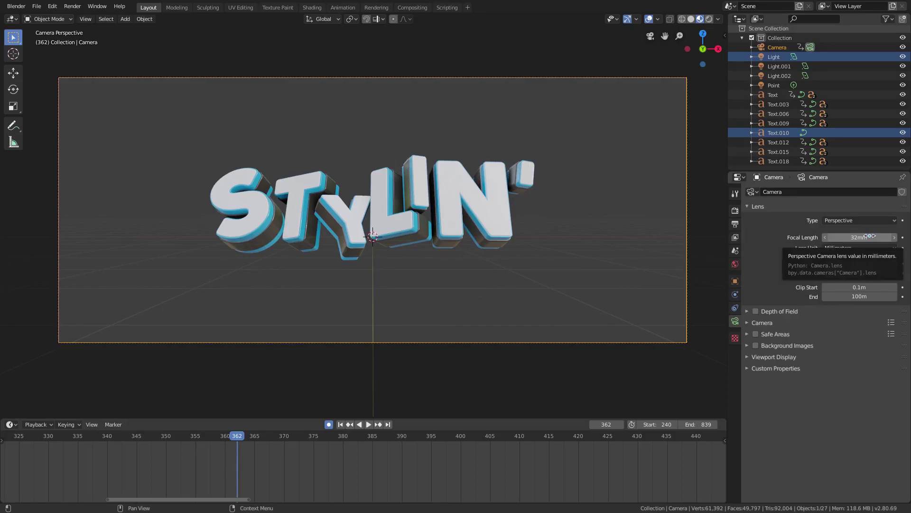
pyautogui.press('i')
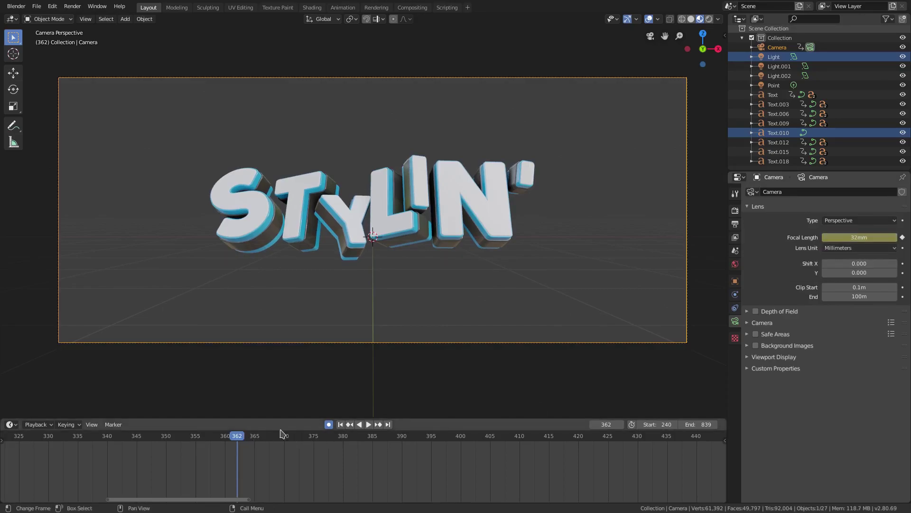
# - Advance to frame 383, set the camera's focal length to 7 mm, and keyframe it
pyautogui.click(368, 424)
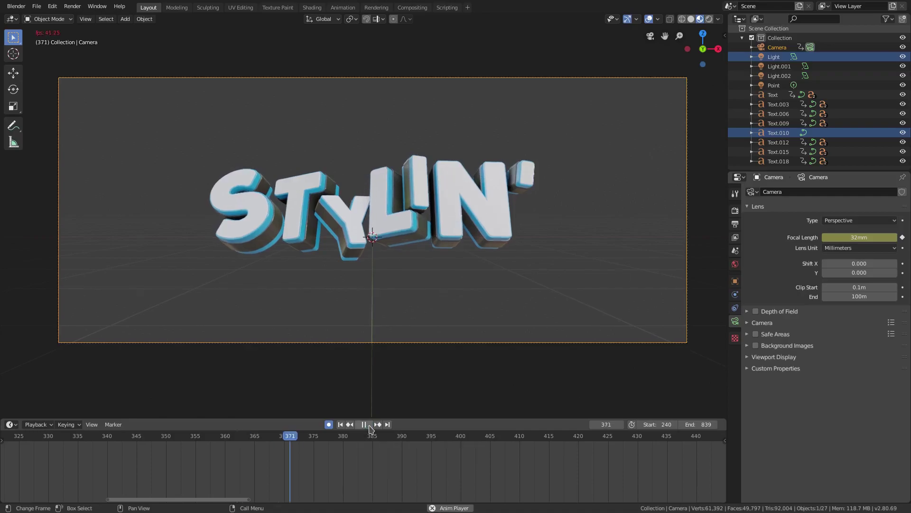
pyautogui.click(356, 440)
pyautogui.press('space')
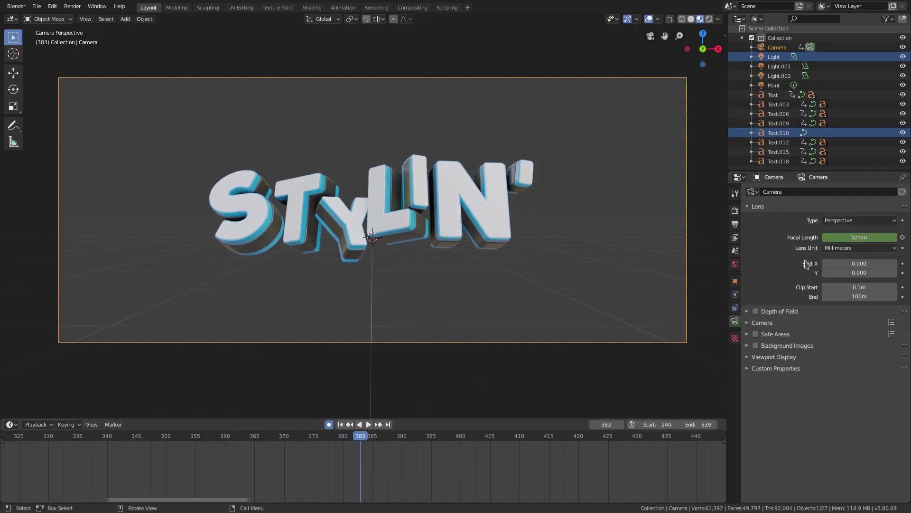
pyautogui.moveTo(870, 236); pyautogui.dragTo(828, 237)
pyautogui.press('i')
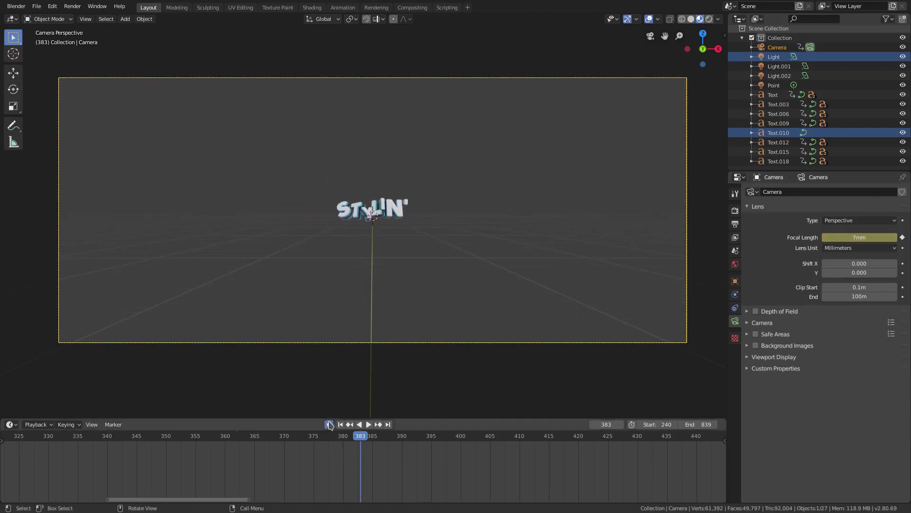
# - Play from frame 329 and scrub across the two focal length keyframes to review the zoom-out
pyautogui.moveTo(411, 449); pyautogui.dragTo(413, 449, button='middle')
pyautogui.click(44, 445)
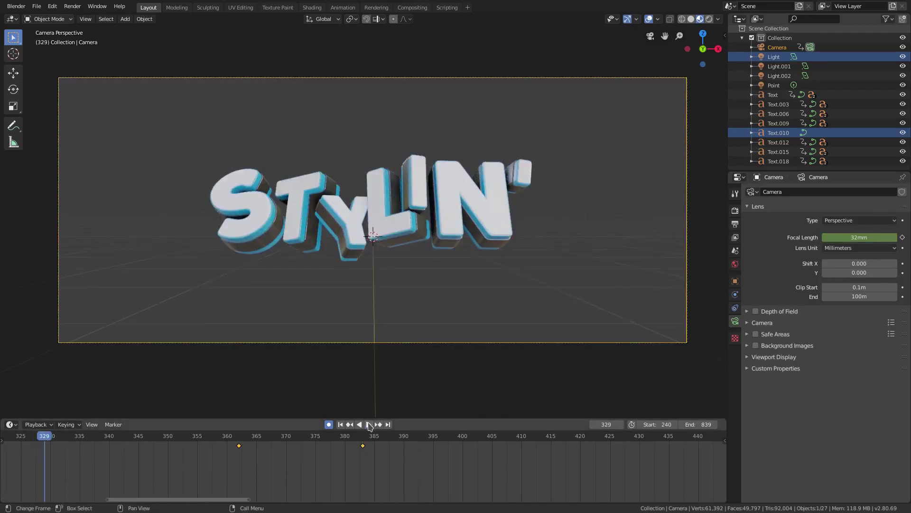
pyautogui.click(369, 424)
pyautogui.click(368, 424)
pyautogui.moveTo(206, 435); pyautogui.dragTo(270, 441)
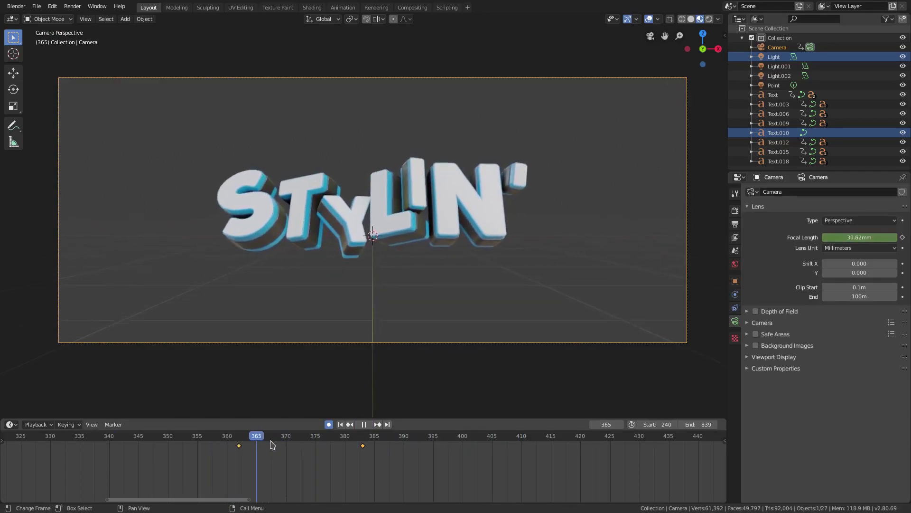
pyautogui.press('space')
# - Move the focal length keyframes to frames 359 and 363, and scrub to frame 390 to check the faster zoom-out
pyautogui.click(363, 446)
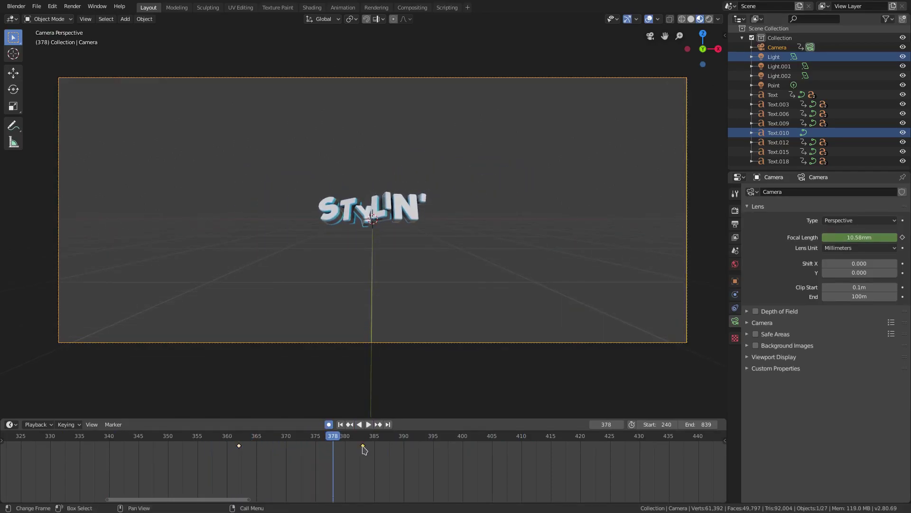
pyautogui.moveTo(364, 450); pyautogui.dragTo(221, 445)
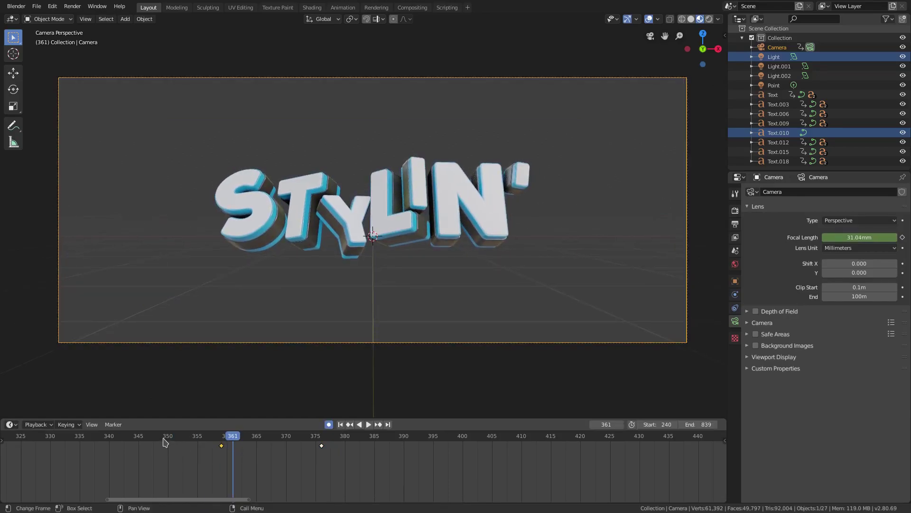
pyautogui.moveTo(133, 441)
pyautogui.mouseDown()
pyautogui.moveTo(291, 448)
pyautogui.moveTo(242, 448)
pyautogui.mouseUp()
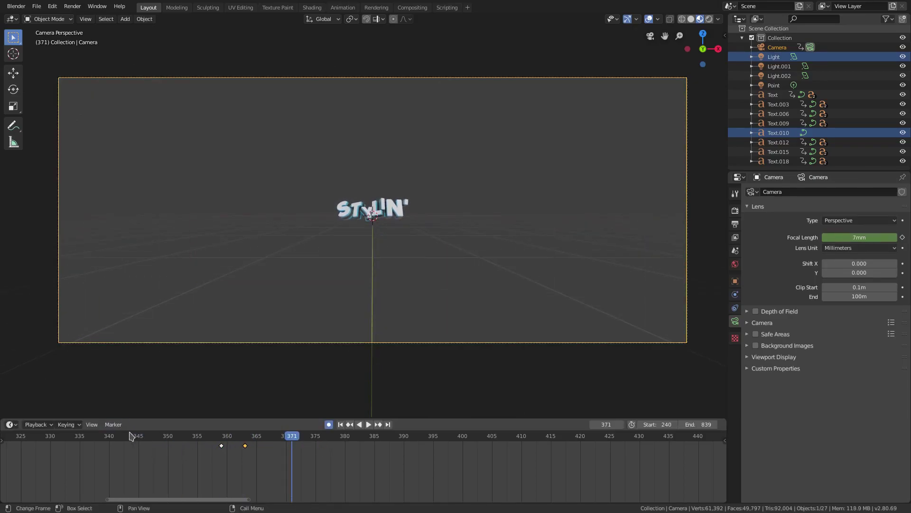
pyautogui.moveTo(131, 436); pyautogui.dragTo(404, 436)
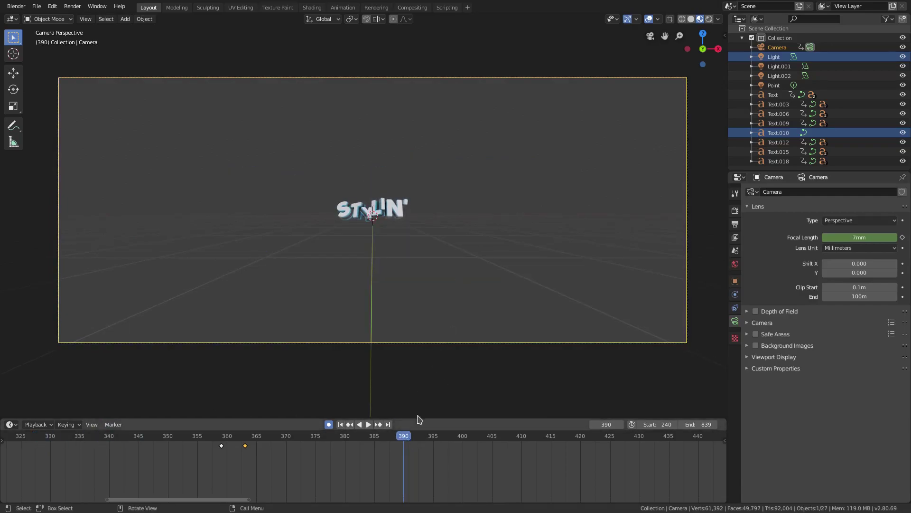
# - At frame 390, set the camera's focal length to 6 mm, keyframe it, and play back the zoom
pyautogui.press('Home')
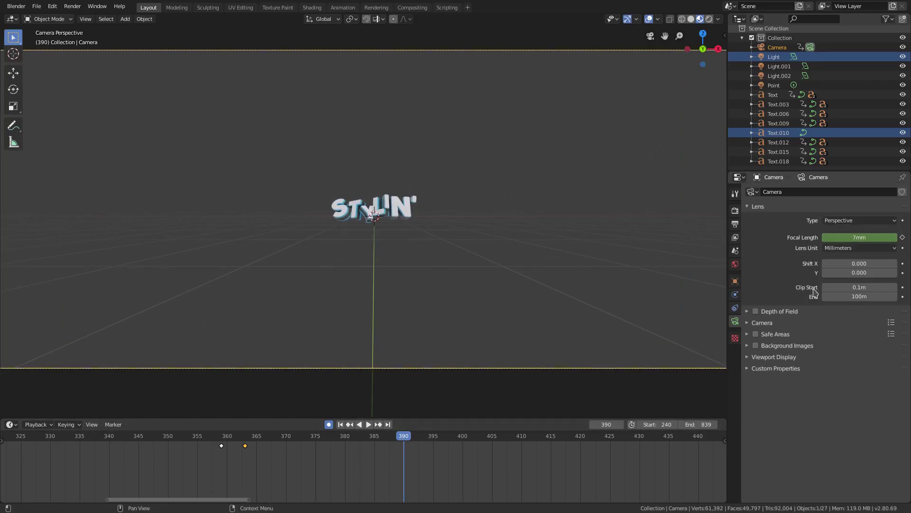
pyautogui.moveTo(872, 238); pyautogui.dragTo(865, 238)
pyautogui.press('i')
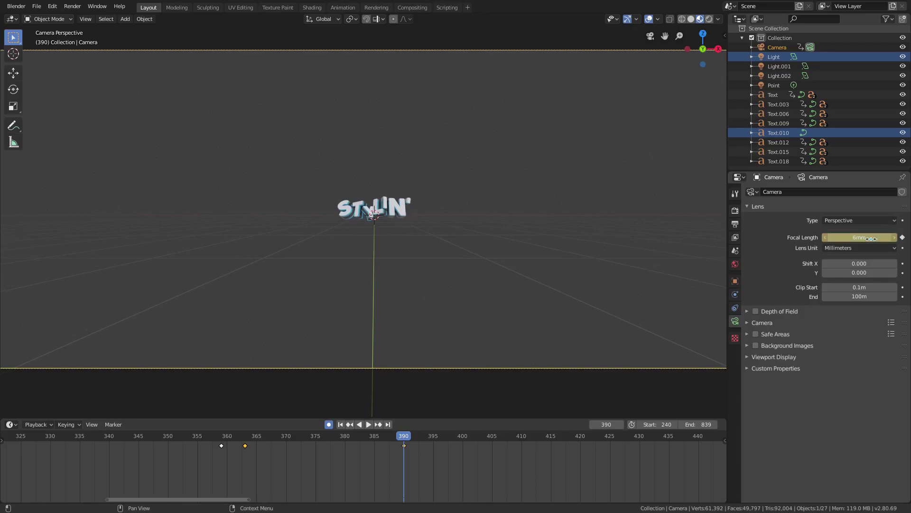
pyautogui.moveTo(284, 455); pyautogui.dragTo(74, 441)
pyautogui.click(368, 423)
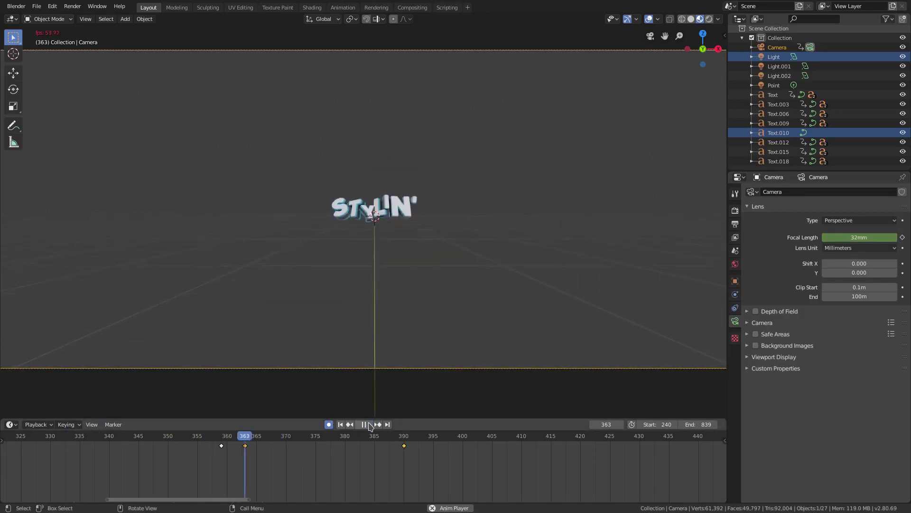
# - Duplicate the 32 mm focal length keyframe from frame 359 to frame 399
pyautogui.moveTo(402, 437); pyautogui.dragTo(460, 436)
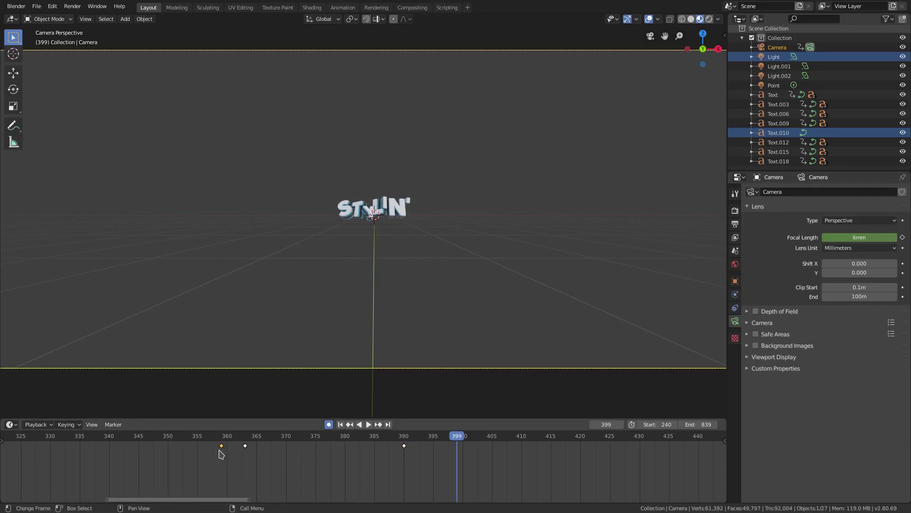
pyautogui.press('g')
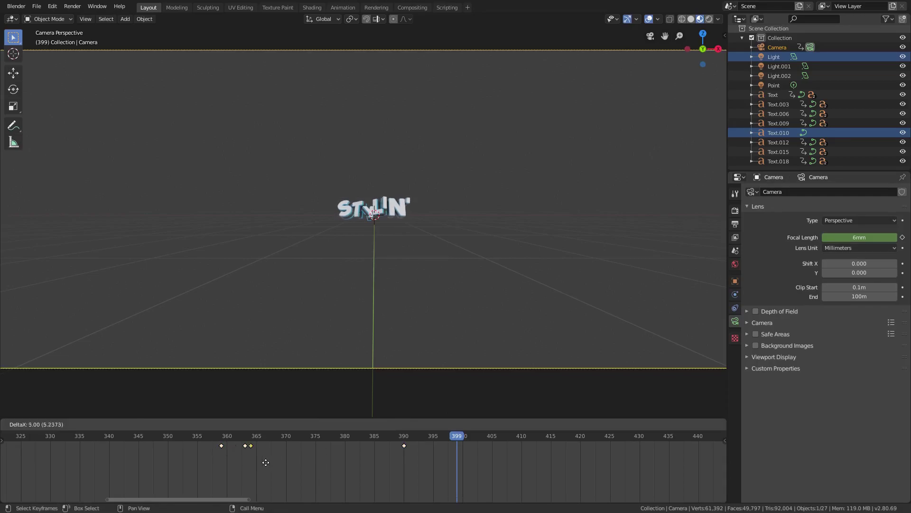
pyautogui.click(456, 462)
# - Play from frame 336 and scrub across the focal length keyframes to review the zoom-out and the return zoom
pyautogui.click(86, 437)
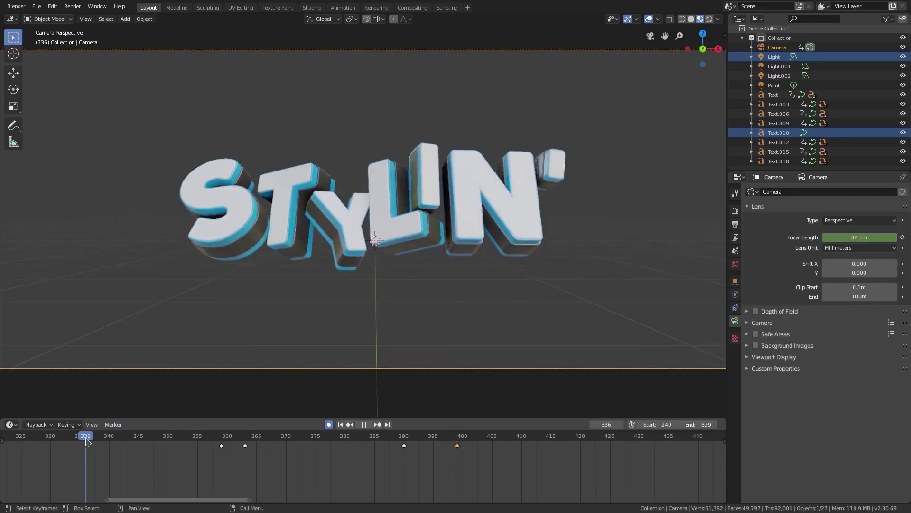
pyautogui.click(370, 425)
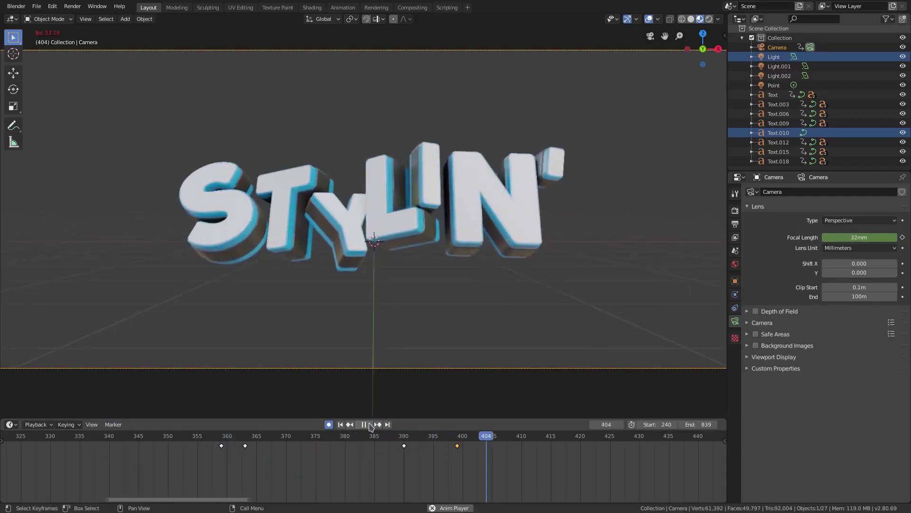
pyautogui.click(364, 423)
pyautogui.click(74, 440)
pyautogui.moveTo(472, 465); pyautogui.dragTo(176, 464, button='middle')
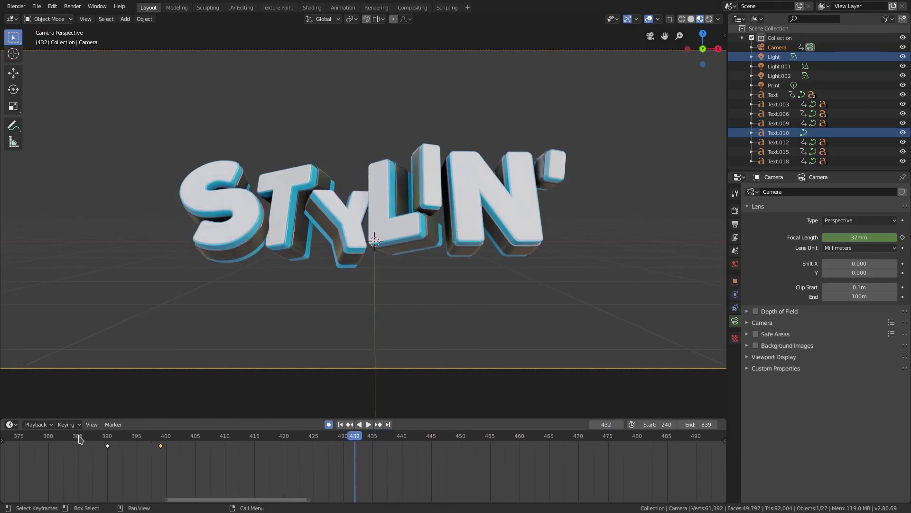
pyautogui.moveTo(78, 439); pyautogui.dragTo(107, 440)
pyautogui.moveTo(116, 475); pyautogui.dragTo(471, 500, button='middle')
pyautogui.moveTo(262, 440); pyautogui.dragTo(304, 440)
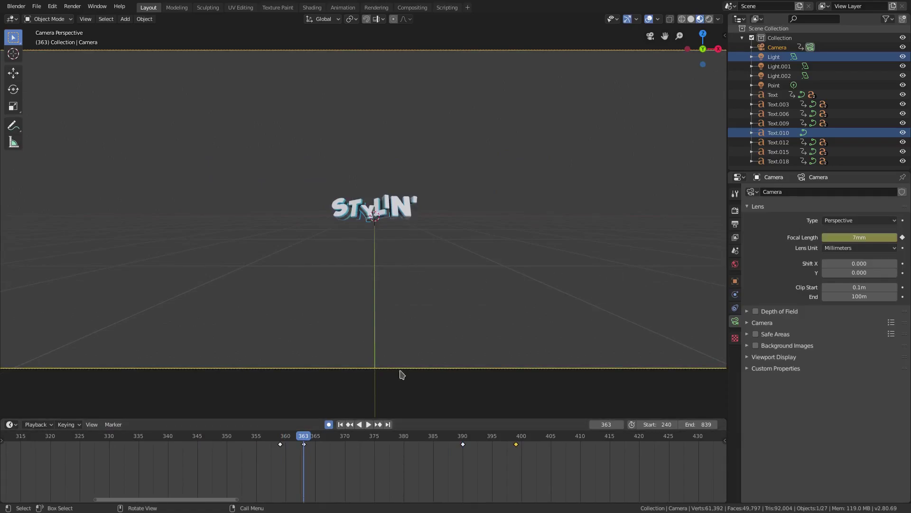
# - Insert a rotation keyframe for the level camera at frame 359
pyautogui.click(280, 440)
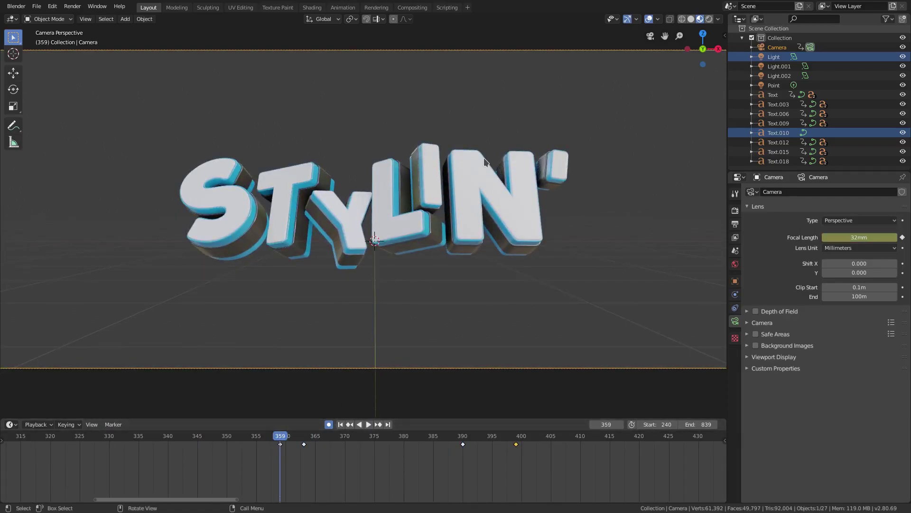
pyautogui.press('i')
pyautogui.click(488, 170)
# - At frame 363, try tilting the camera about the global Y axis and scrub across the move to preview it
pyautogui.click(305, 440)
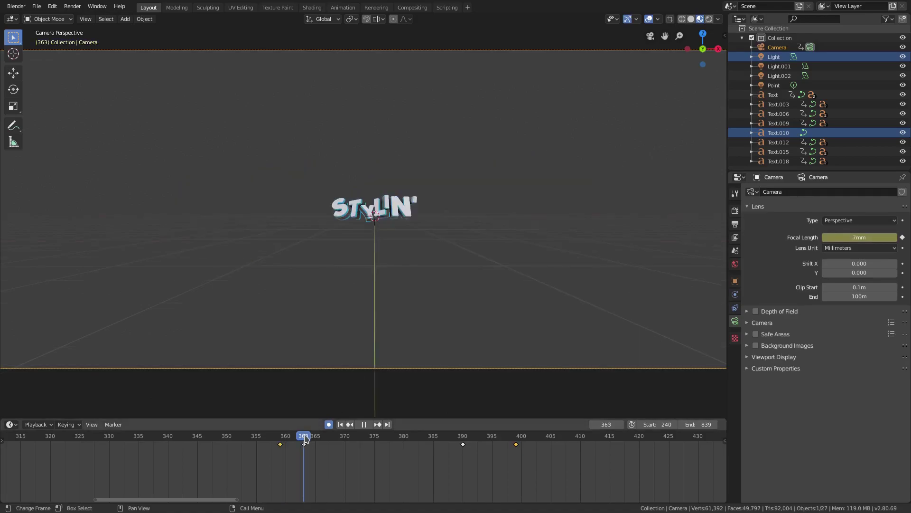
pyautogui.press('r')
pyautogui.press('y')
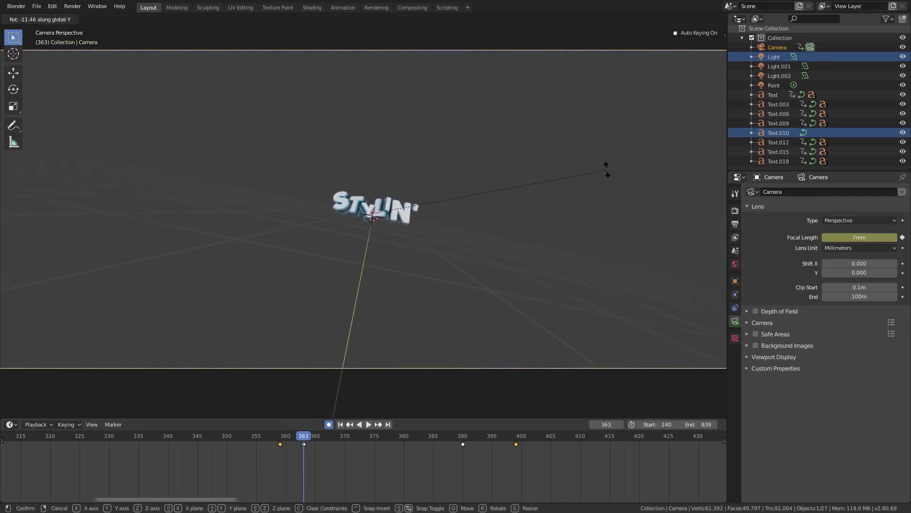
pyautogui.click(592, 148)
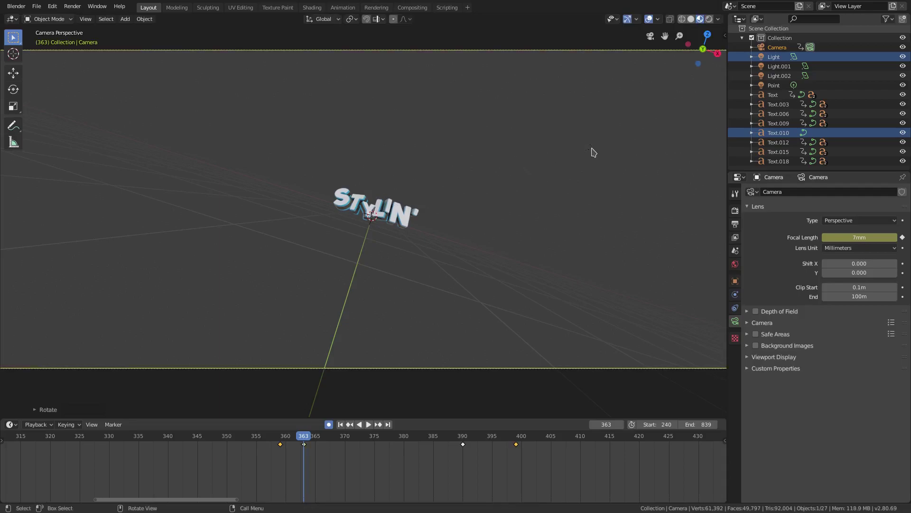
pyautogui.moveTo(260, 446); pyautogui.dragTo(306, 439)
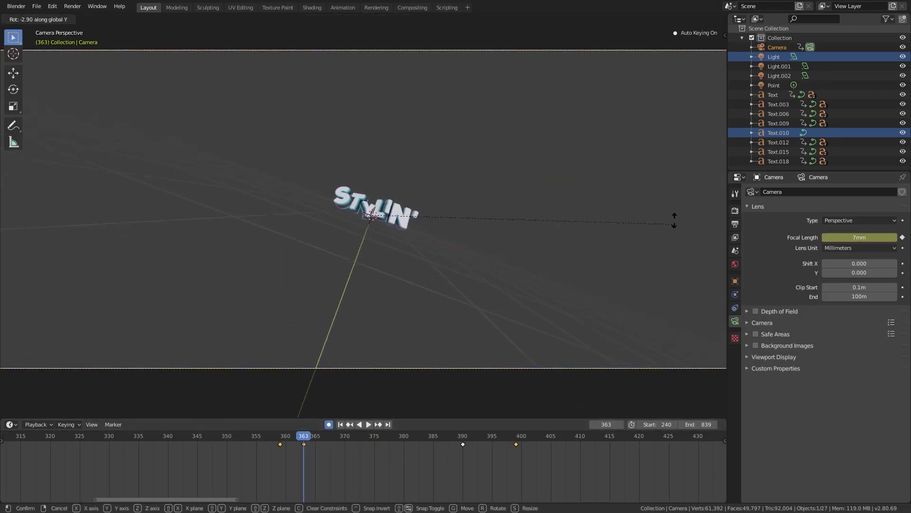
# - Rotate the camera about the global Y axis at frame 363 so that it tilts the opposite way
pyautogui.press('r')
pyautogui.press('y')
pyautogui.click(603, 399)
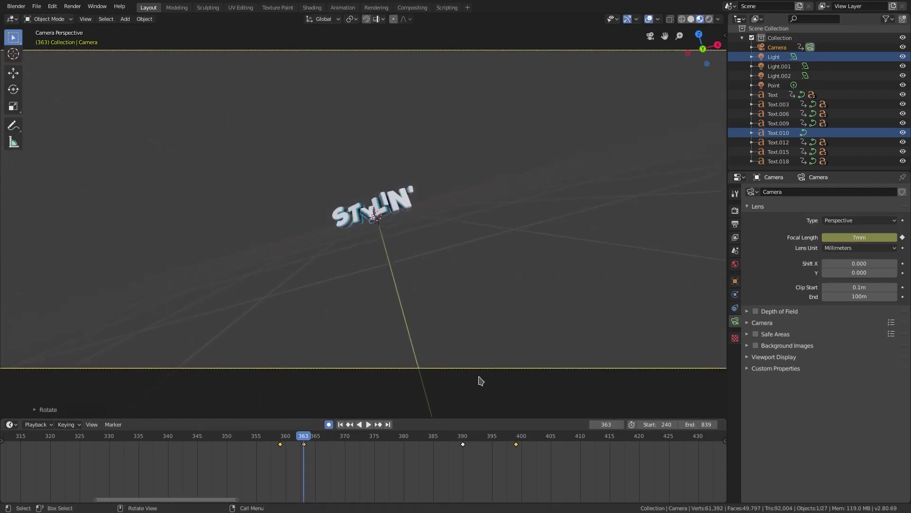
# - At frame 390, tilt the camera a few degrees further about the global Y axis and play from frame 354 to check the motion
pyautogui.moveTo(266, 433); pyautogui.dragTo(479, 502)
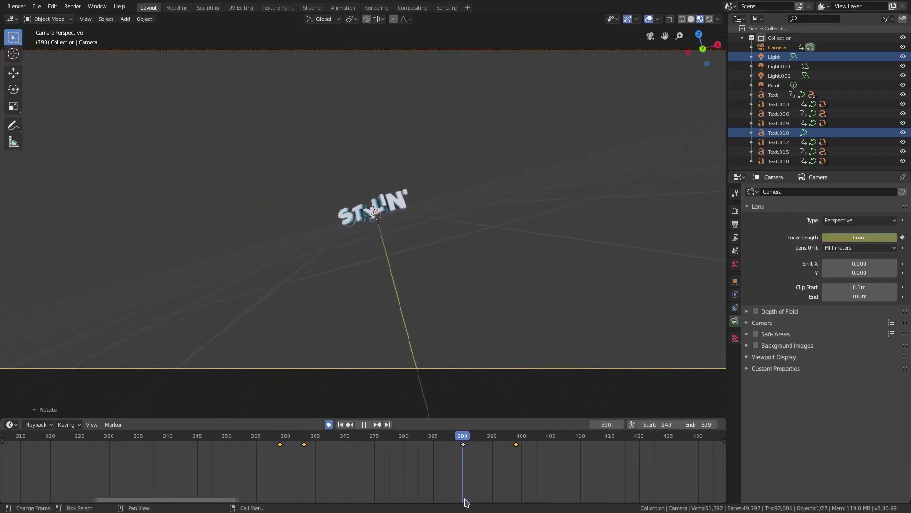
pyautogui.press('r')
pyautogui.press('y')
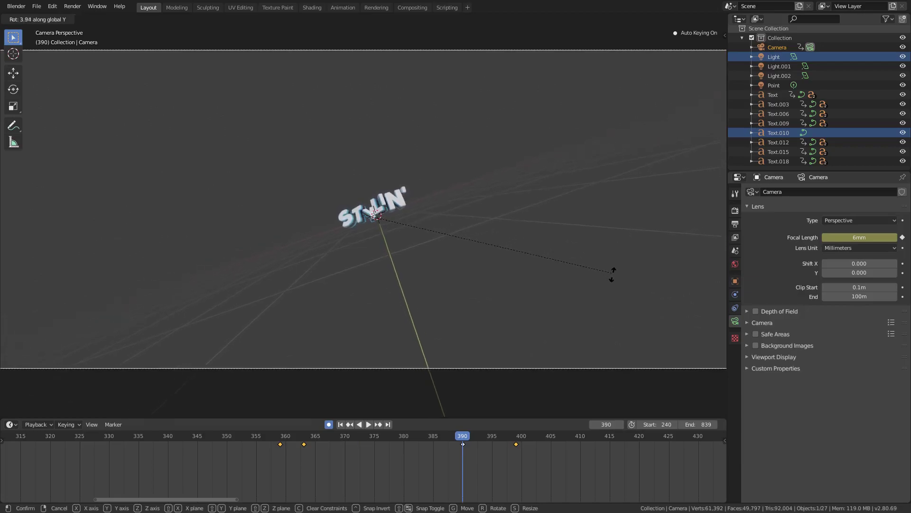
pyautogui.click(612, 280)
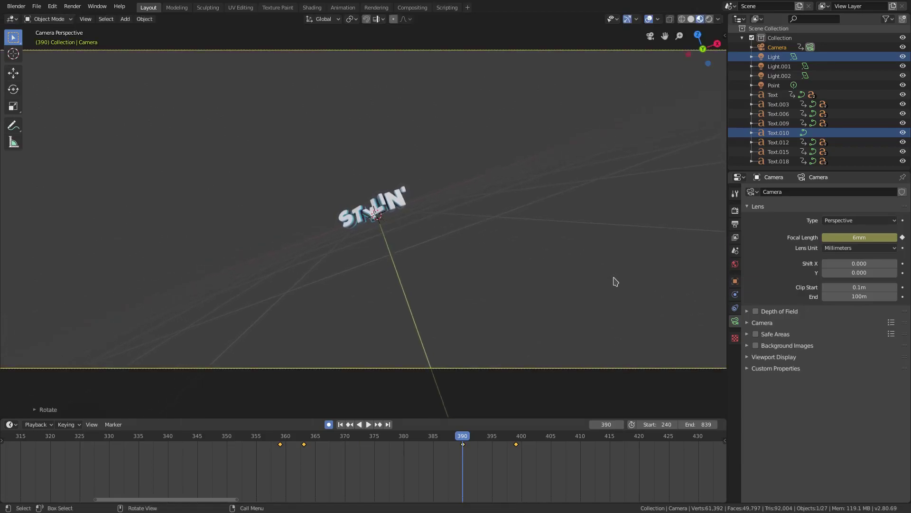
pyautogui.moveTo(265, 451); pyautogui.dragTo(267, 439)
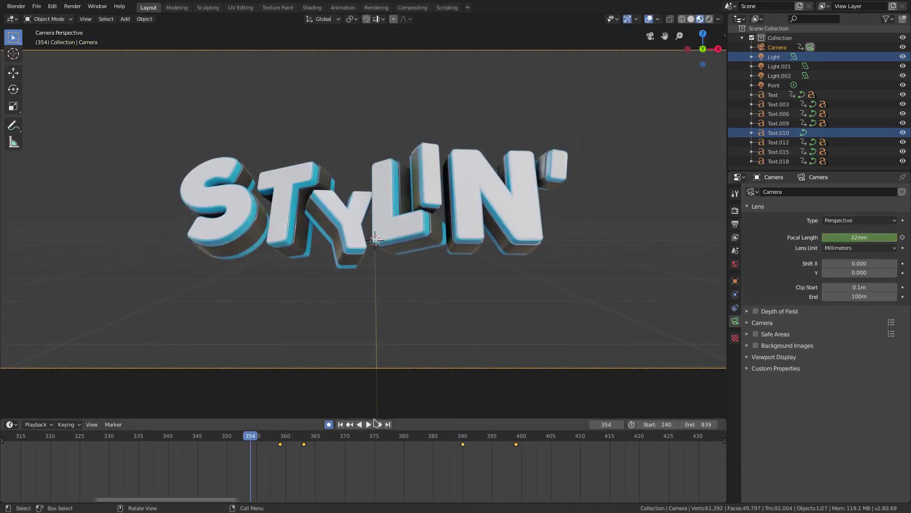
pyautogui.press('space')
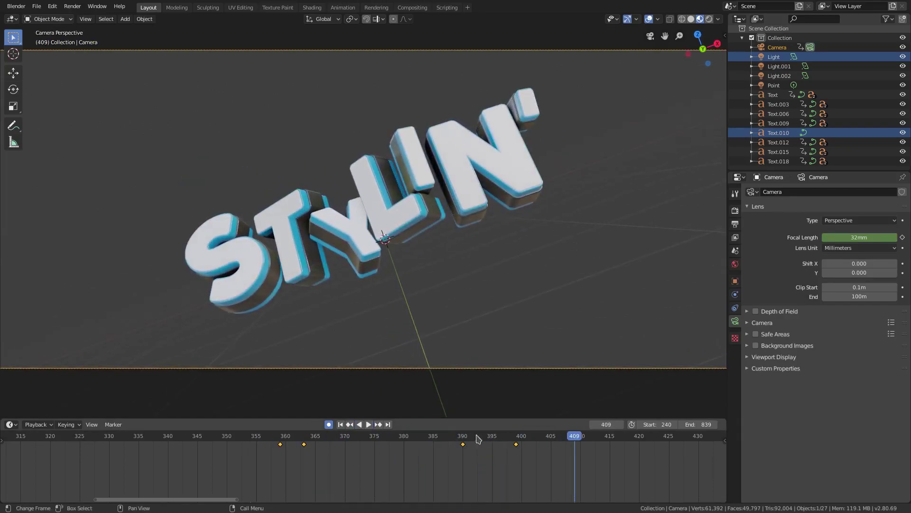
pyautogui.press('space')
# - Copy the frame 359 keyframe onto frame 399 to level the camera again, and review the animation
pyautogui.click(517, 437)
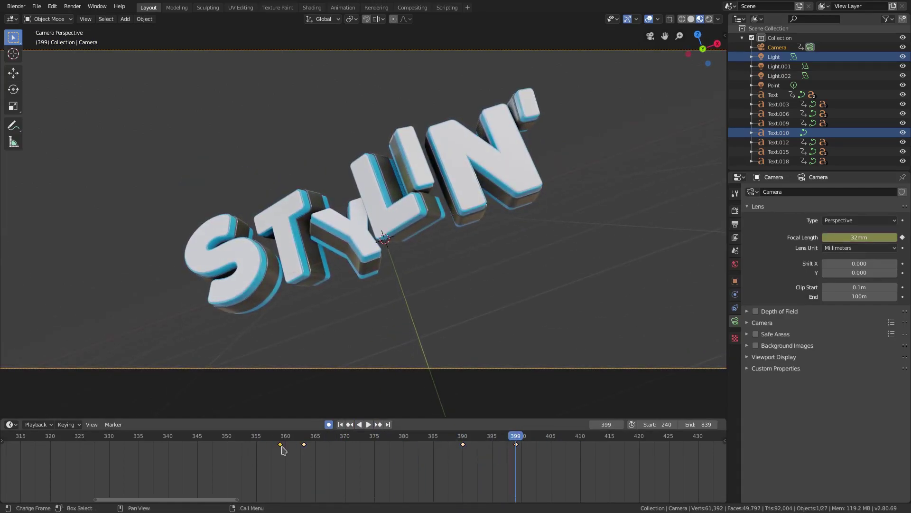
pyautogui.press('g')
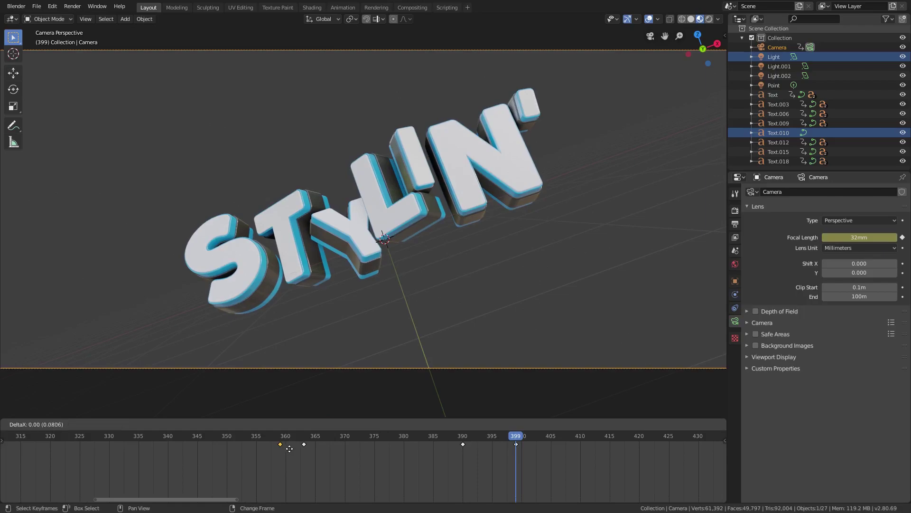
pyautogui.click(519, 464)
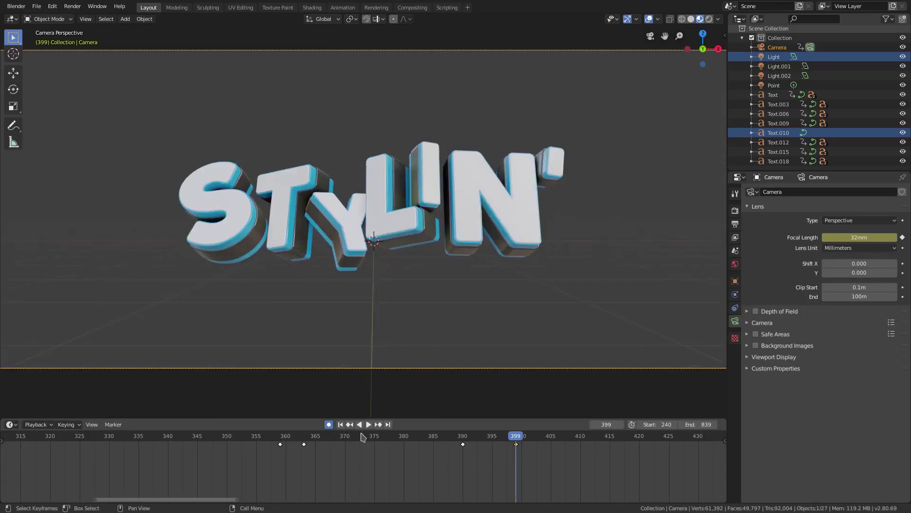
pyautogui.click(188, 437)
pyautogui.click(697, 436)
pyautogui.moveTo(463, 437); pyautogui.dragTo(510, 436)
# - Duplicate the level camera keyframe from frame 399 to frame 427
pyautogui.moveTo(464, 435); pyautogui.dragTo(199, 448, button='middle')
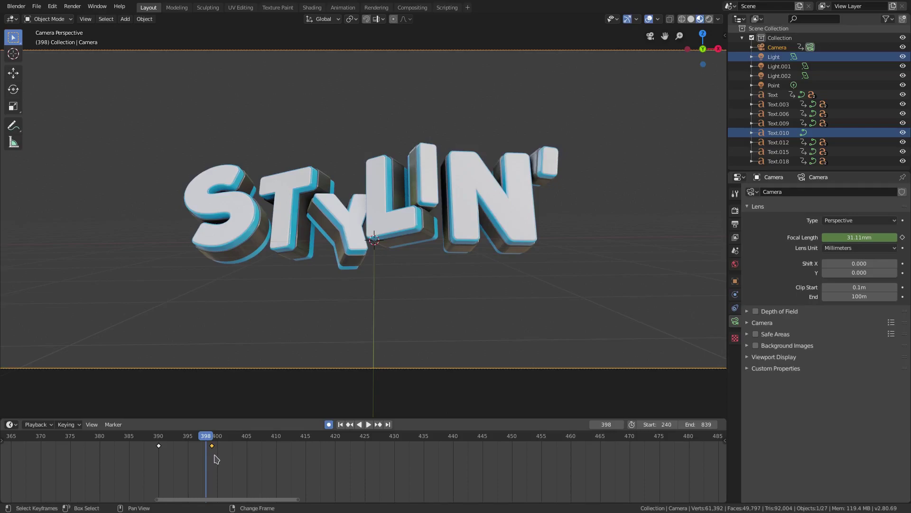
pyautogui.hotkey('shift', 'd')
pyautogui.click(380, 459)
# - At frame 411, tilt the camera about -5 degrees around the global Y axis and play back the sway
pyautogui.press('space')
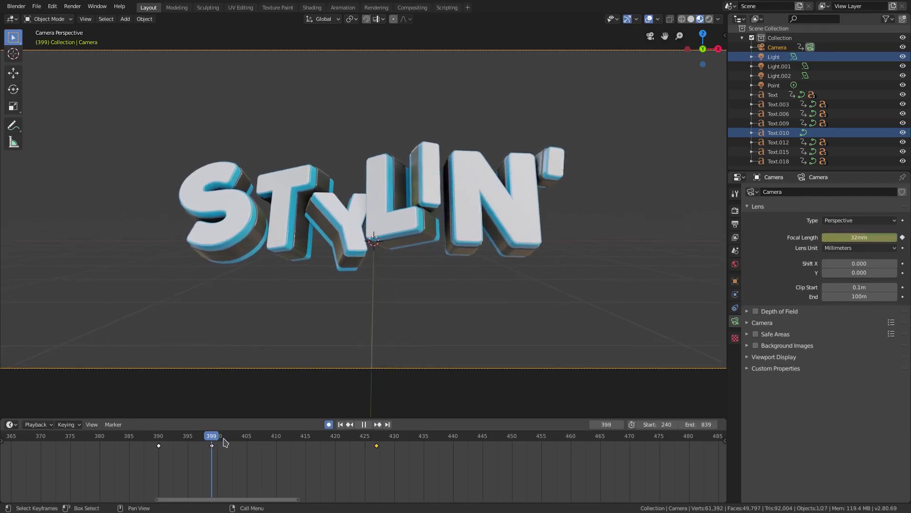
pyautogui.press('space')
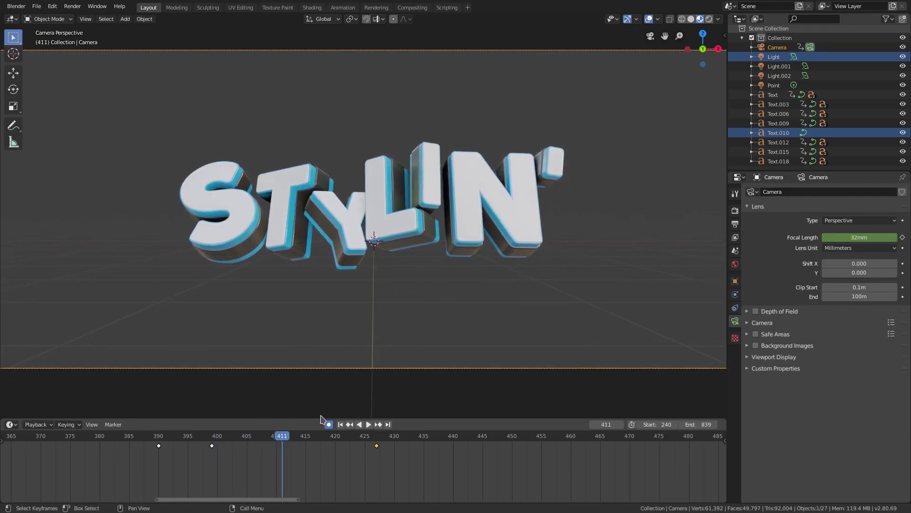
pyautogui.press('r')
pyautogui.press('y')
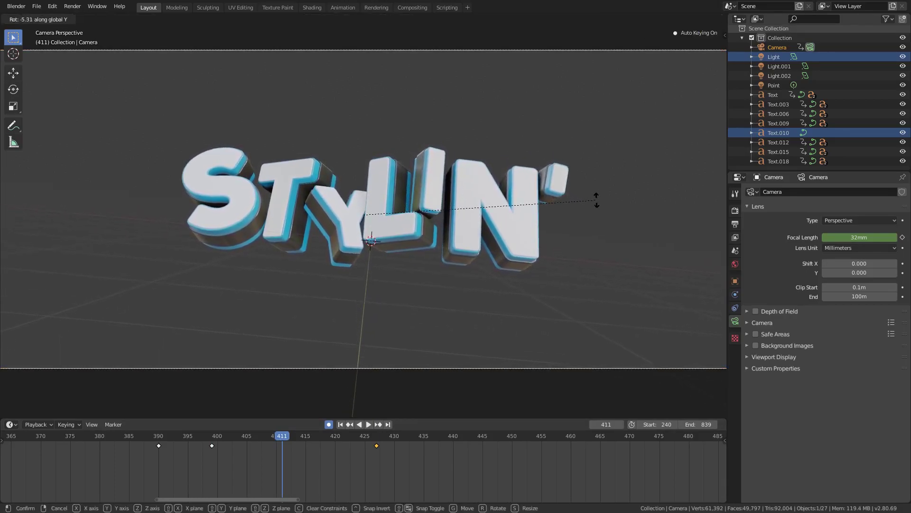
pyautogui.click(597, 203)
pyautogui.click(128, 440)
pyautogui.press('space')
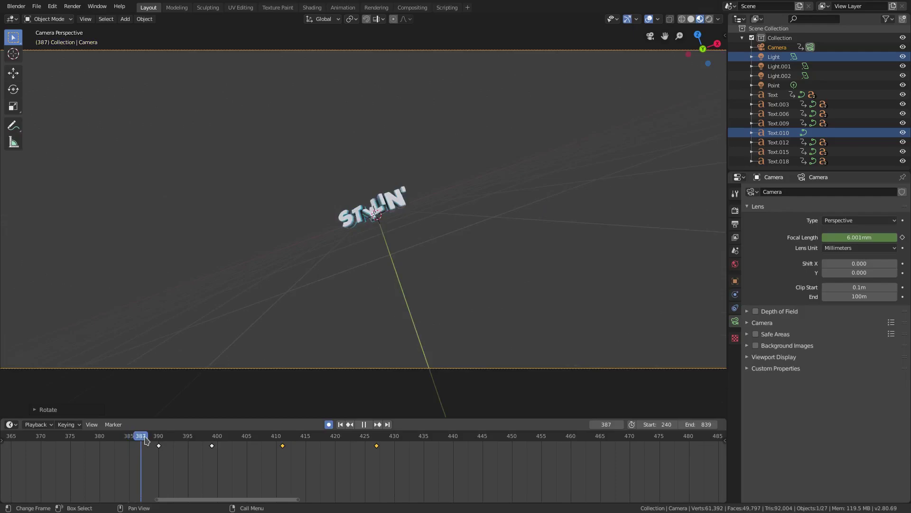
pyautogui.press('i')
pyautogui.press('space')
# - Duplicate the level camera keyframe from frame 427 to frame 480
pyautogui.click(465, 441)
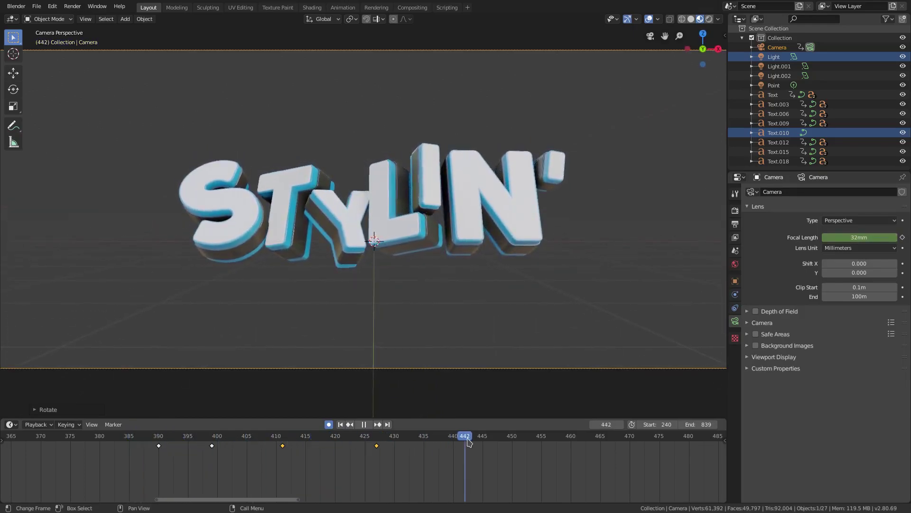
pyautogui.moveTo(469, 441); pyautogui.dragTo(477, 440)
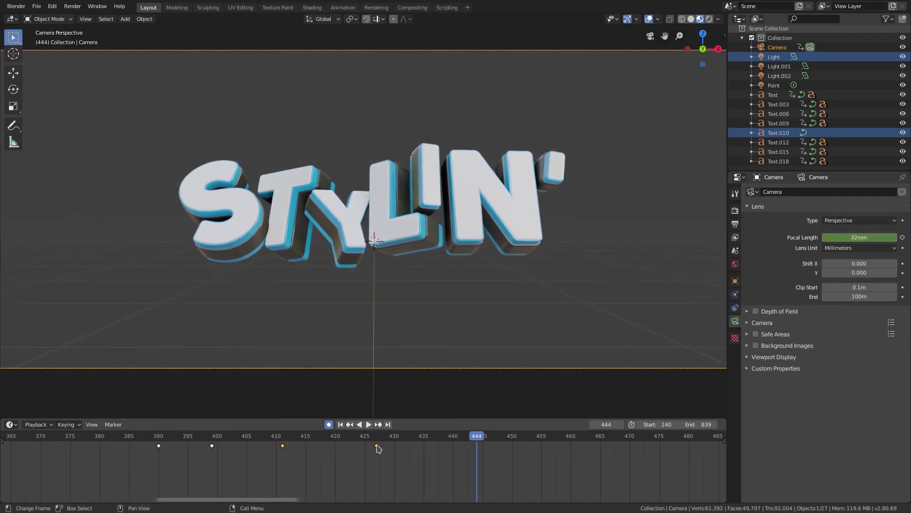
pyautogui.moveTo(379, 451); pyautogui.dragTo(630, 455)
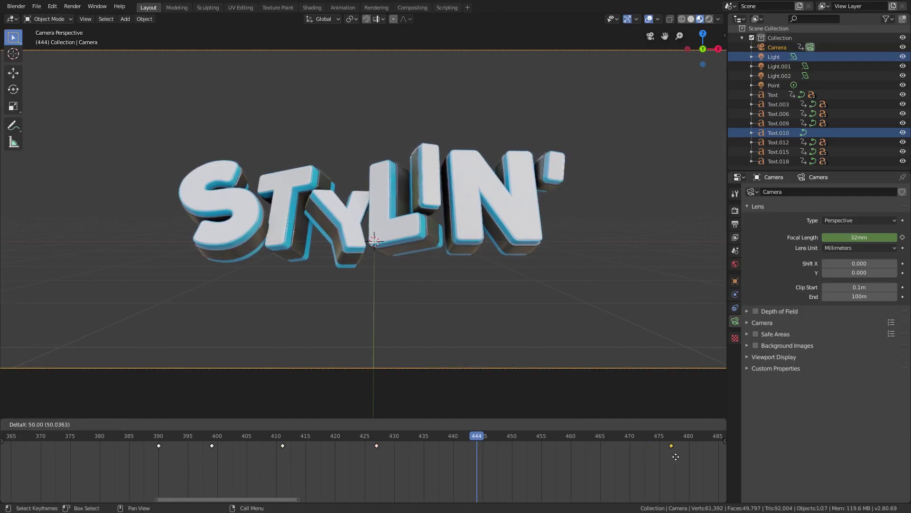
pyautogui.moveTo(694, 460); pyautogui.dragTo(694, 460)
# - At frame 450, tilt the camera about -2 degrees around the global Y axis and play the whole camera move
pyautogui.moveTo(493, 444); pyautogui.dragTo(516, 445)
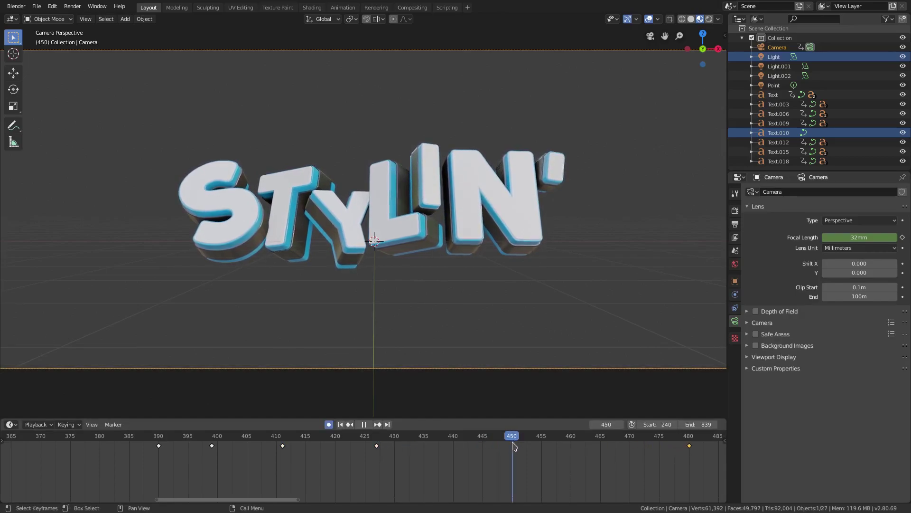
pyautogui.press('r')
pyautogui.press('y')
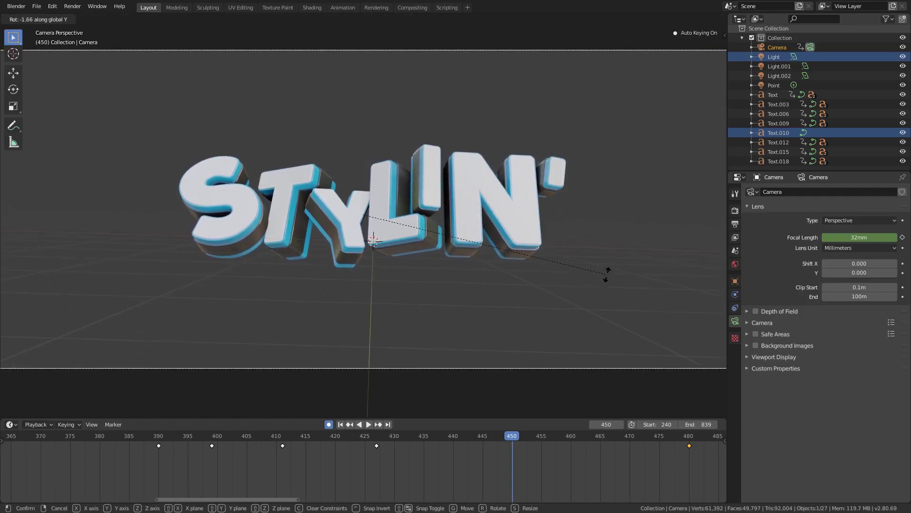
pyautogui.click(608, 270)
pyautogui.scroll(-5, 413, 470)
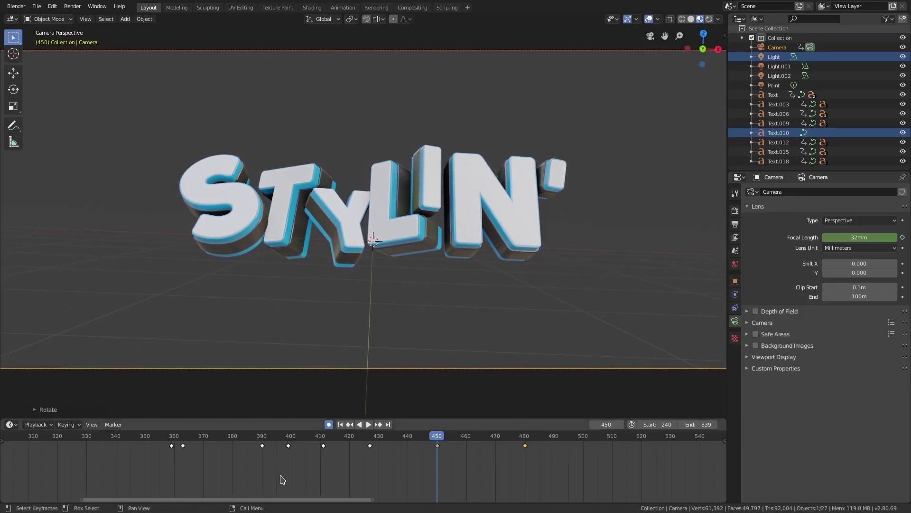
pyautogui.click(145, 440)
pyautogui.click(368, 424)
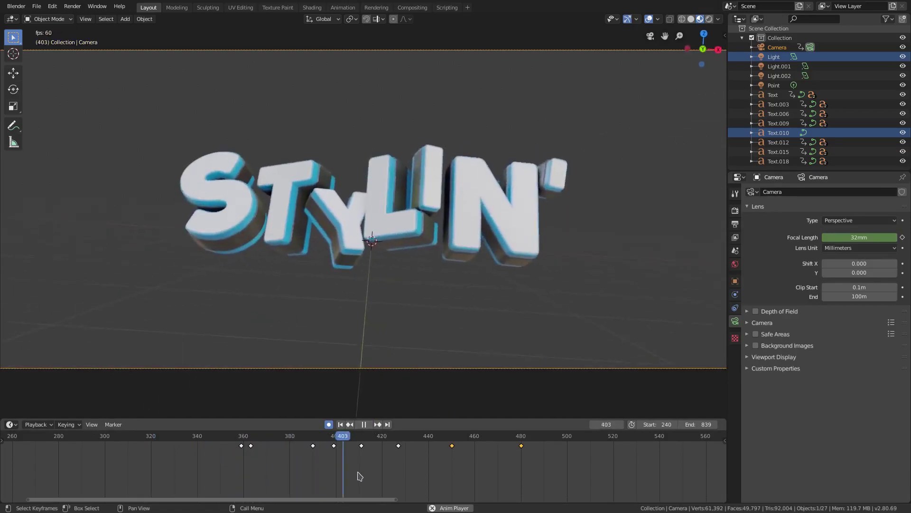
# - Play back the camera move and shift the level camera keyframe from frame 427 to frame 432
pyautogui.press('space')
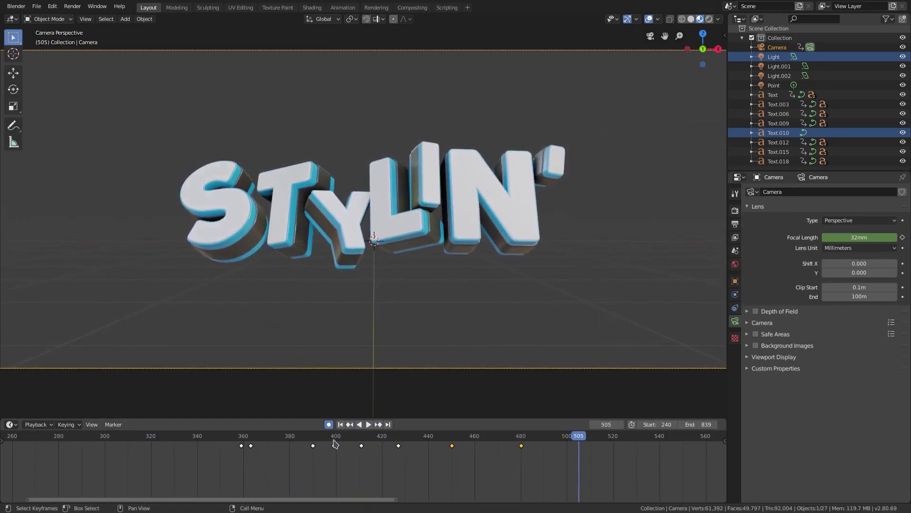
pyautogui.press('space')
pyautogui.moveTo(336, 441); pyautogui.dragTo(412, 449)
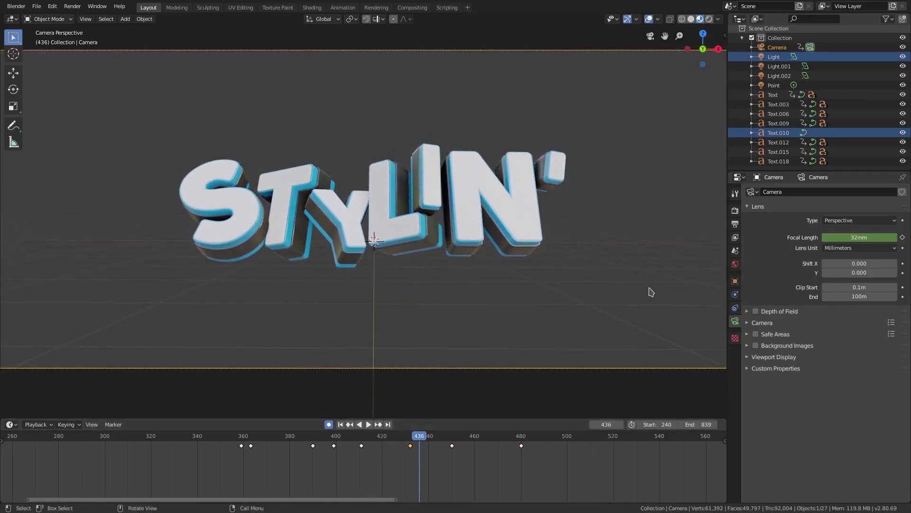
pyautogui.press('r')
pyautogui.press('y')
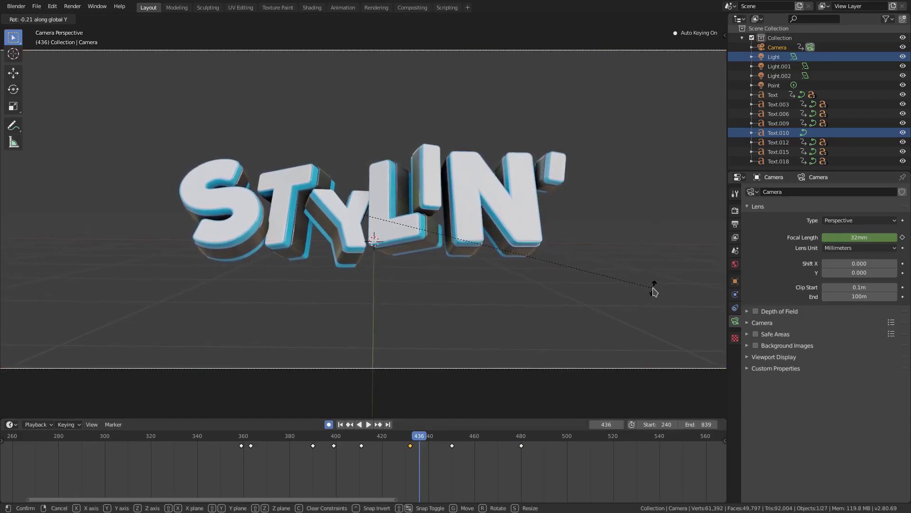
pyautogui.click(654, 292)
pyautogui.hotkey('ctrl', 'z')
# - Adjust the camera's tilt at frame 432 and around the global Y axis at frame 450, and play back the sway
pyautogui.click(410, 439)
pyautogui.press('r')
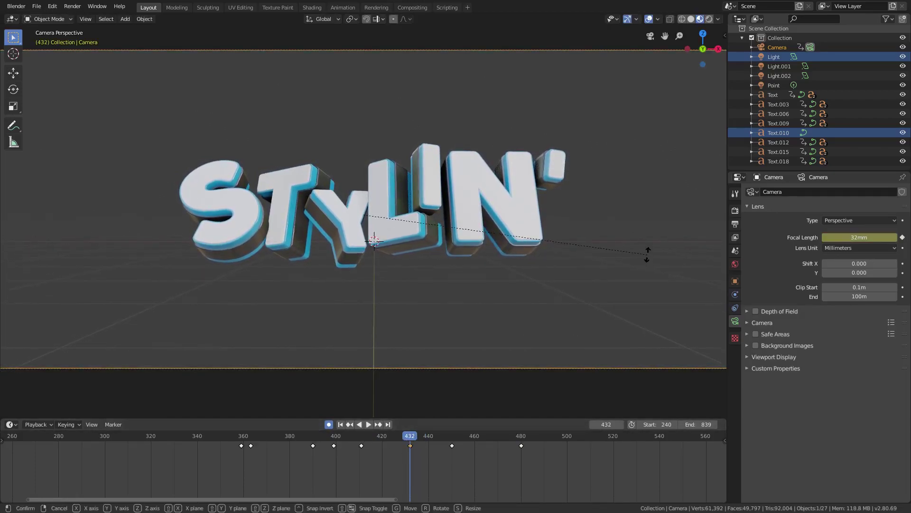
pyautogui.click(646, 252)
pyautogui.press('Up')
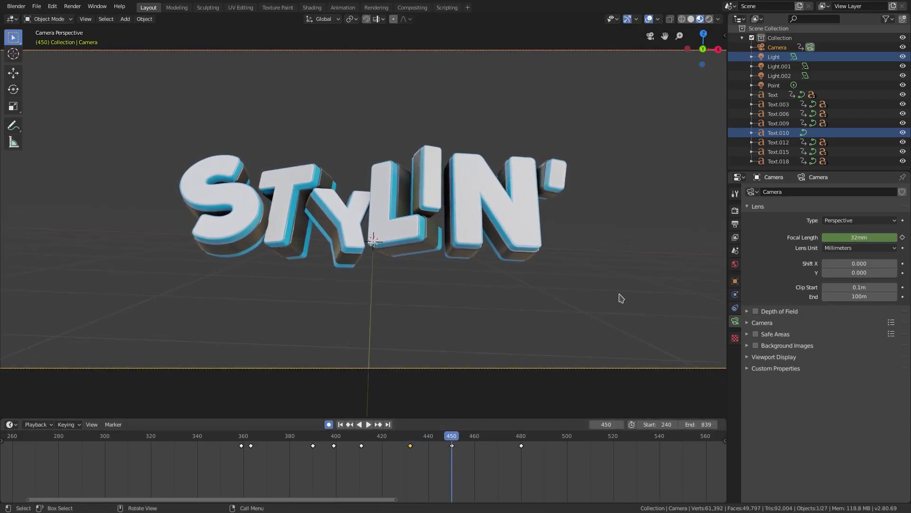
pyautogui.press('r')
pyautogui.press('y')
pyautogui.click(620, 298)
pyautogui.moveTo(497, 437); pyautogui.dragTo(215, 434)
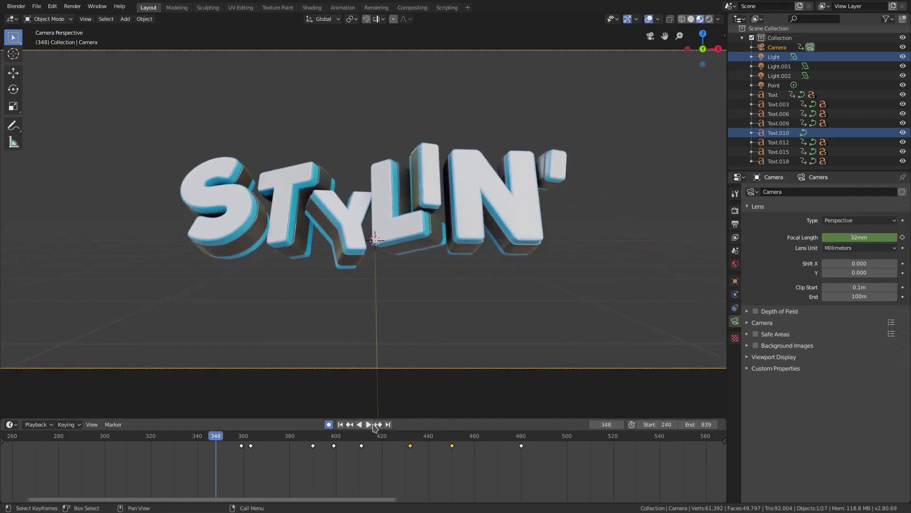
pyautogui.click(373, 425)
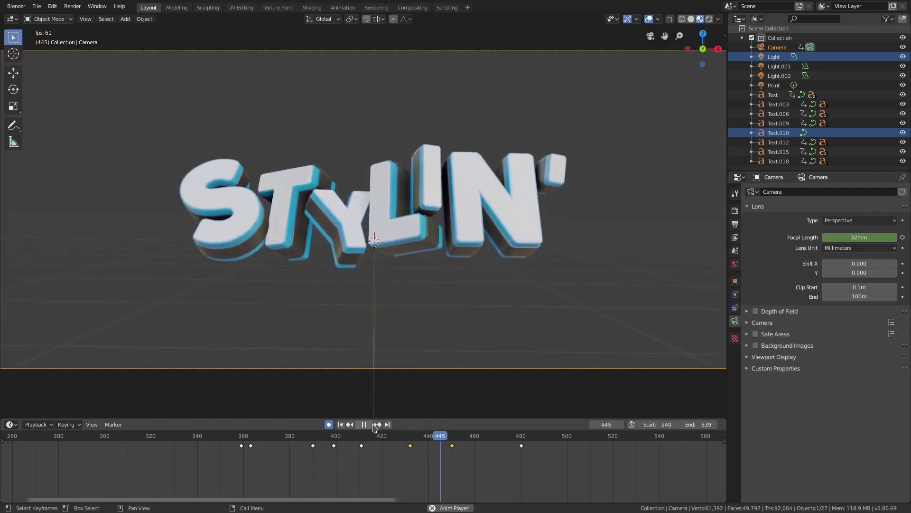
pyautogui.press('Escape')
pyautogui.click(377, 425)
# - Keyframe the focal length at frame 421, raise it to 44 mm at frame 399, and play back the zoom
pyautogui.moveTo(381, 439)
pyautogui.mouseDown()
pyautogui.moveTo(321, 439)
pyautogui.moveTo(385, 442)
pyautogui.mouseUp()
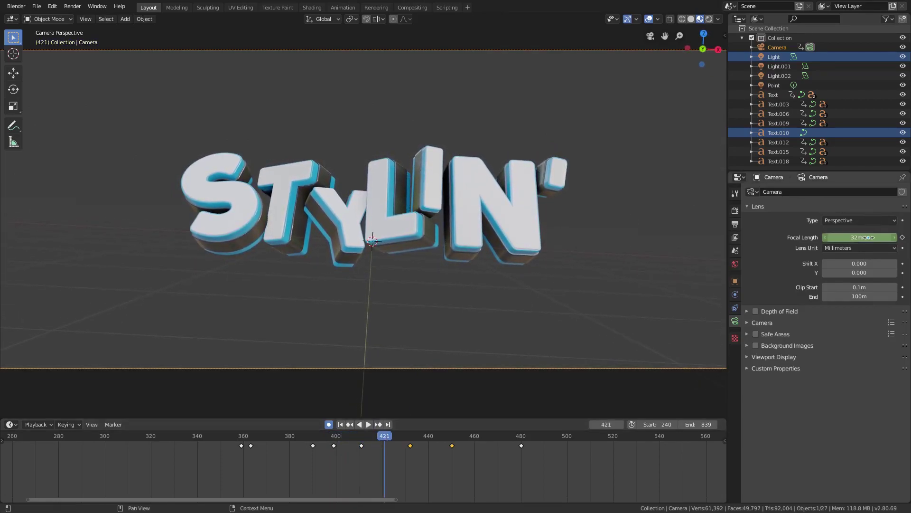
pyautogui.press('i')
pyautogui.moveTo(309, 441); pyautogui.dragTo(334, 439)
pyautogui.press('space')
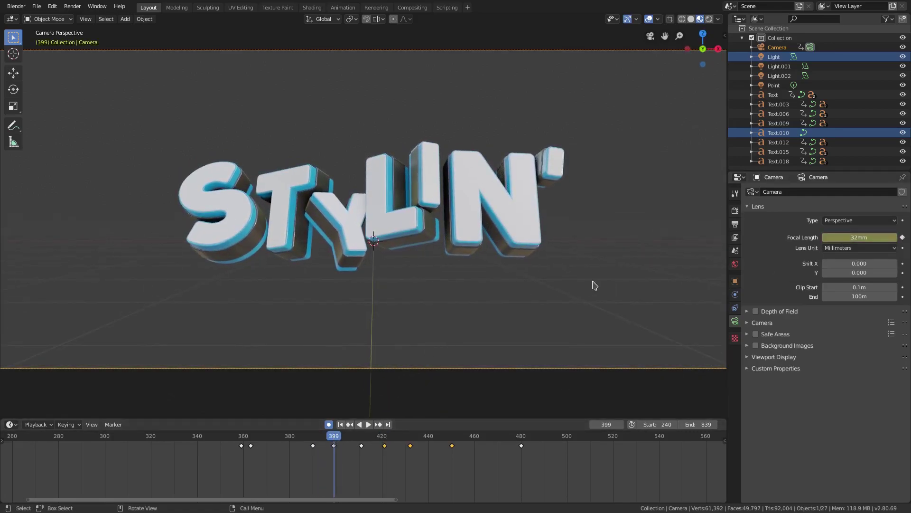
pyautogui.moveTo(860, 237); pyautogui.dragTo(878, 237)
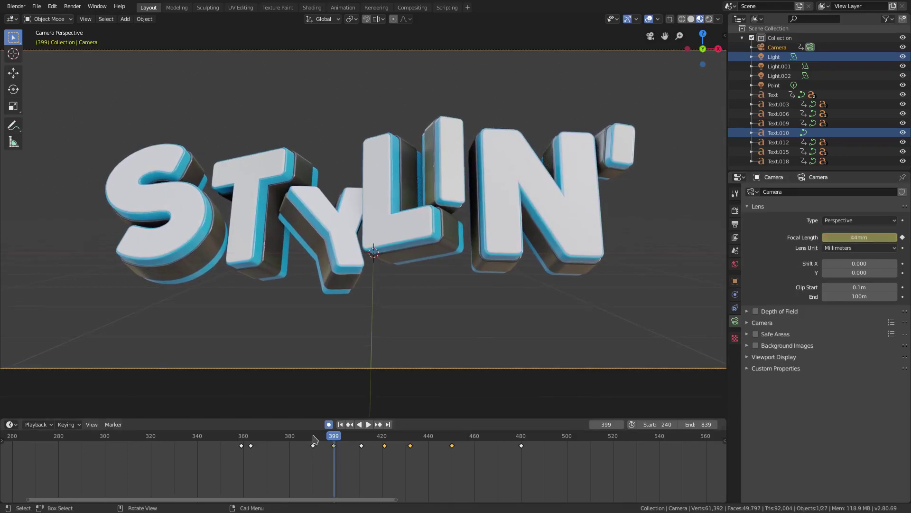
pyautogui.click(186, 436)
pyautogui.click(371, 425)
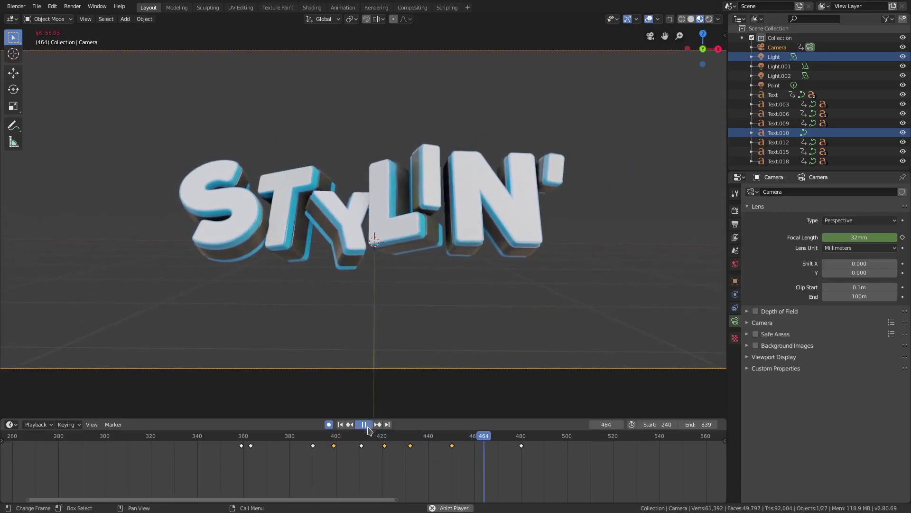
pyautogui.click(370, 425)
# - Keyframe the focal length at frame 465, lower it to 30 mm at frame 432, and play back the zoom
pyautogui.moveTo(333, 437); pyautogui.dragTo(487, 499)
pyautogui.press('i')
pyautogui.moveTo(390, 479); pyautogui.dragTo(406, 461)
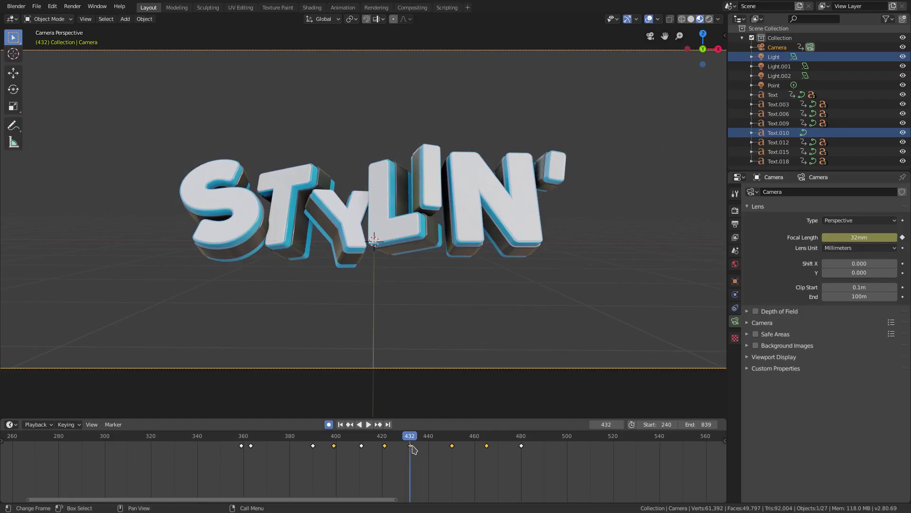
pyautogui.moveTo(859, 237); pyautogui.dragTo(843, 238)
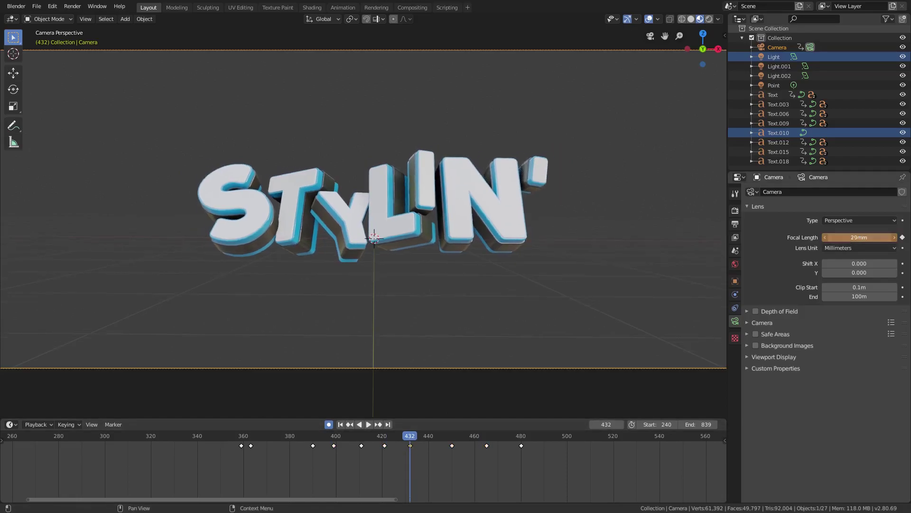
pyautogui.press('i')
pyautogui.click(209, 444)
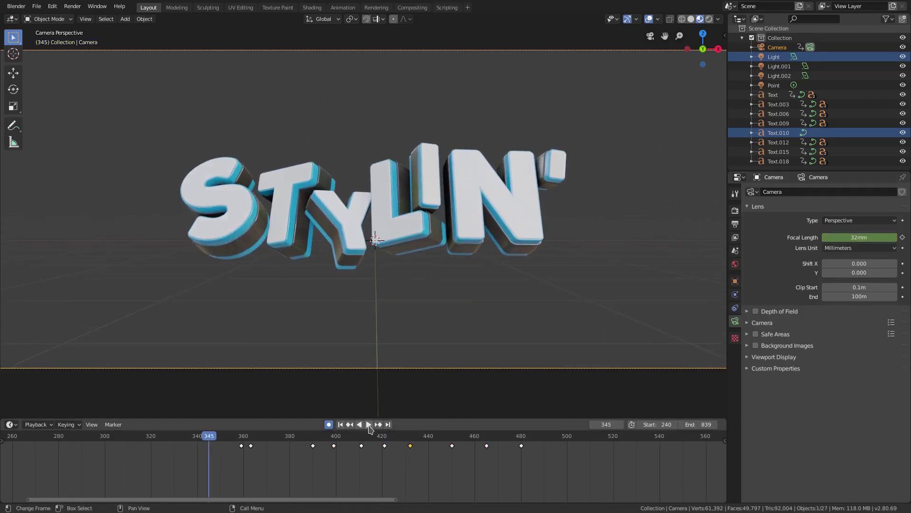
pyautogui.click(369, 428)
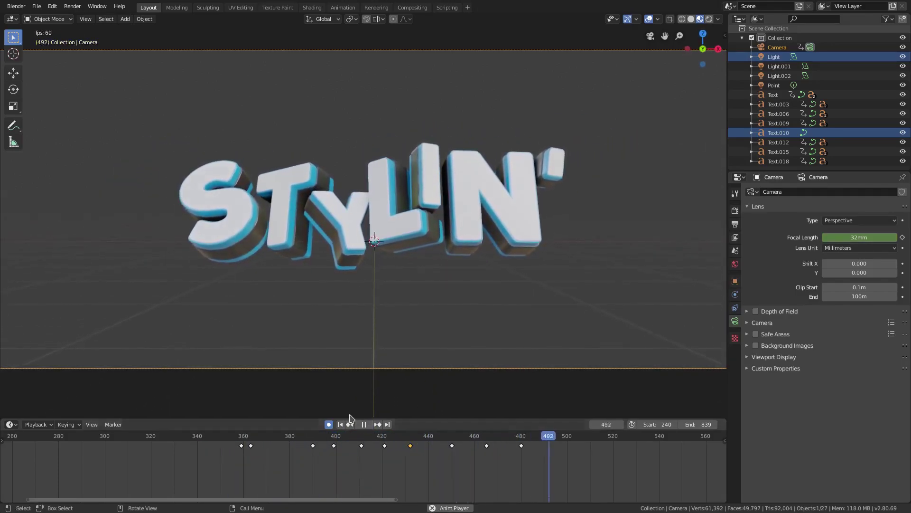
pyautogui.press('space')
pyautogui.moveTo(398, 493); pyautogui.dragTo(412, 501)
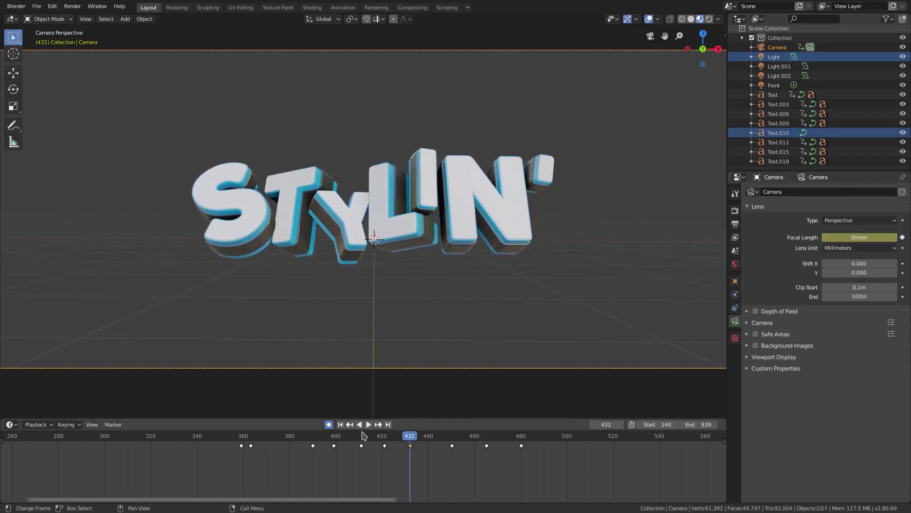
pyautogui.click(185, 443)
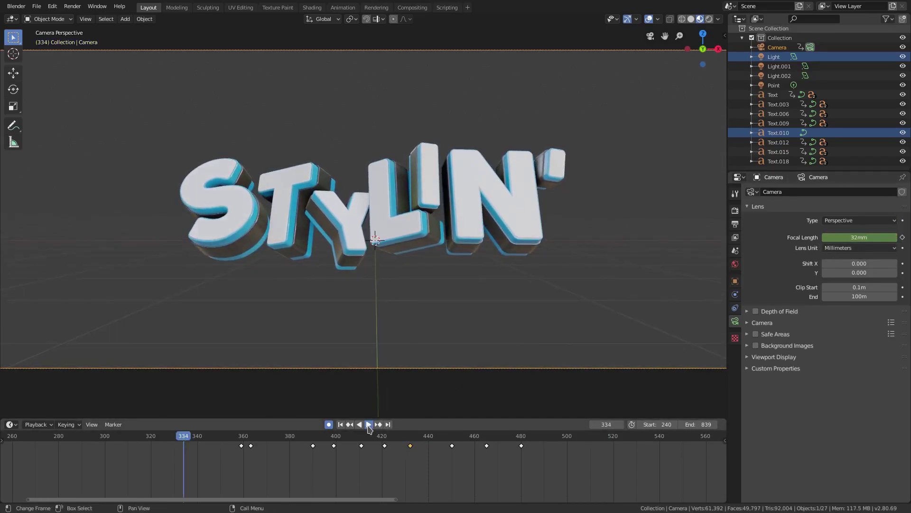
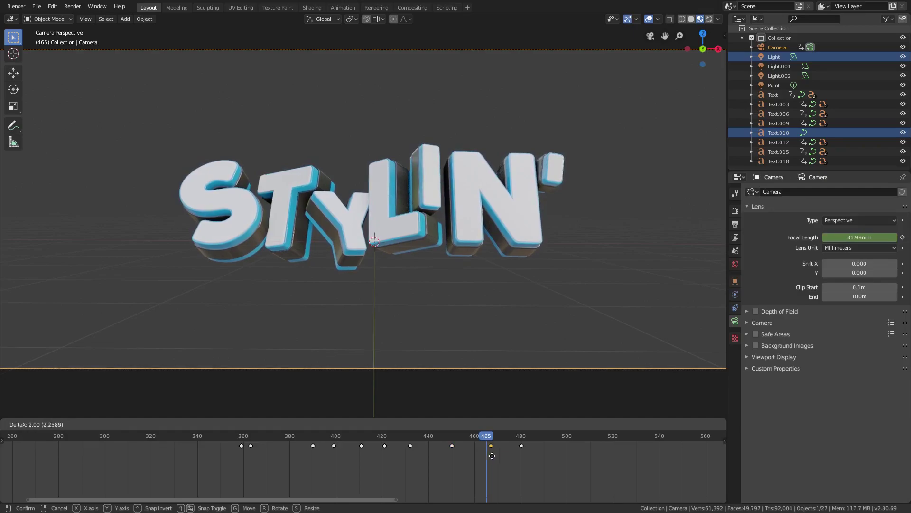
# - Move the focal length keyframe from frame 465 to frame 460 and set the focal length to 30 mm at frame 459
pyautogui.moveTo(475, 460); pyautogui.dragTo(475, 461)
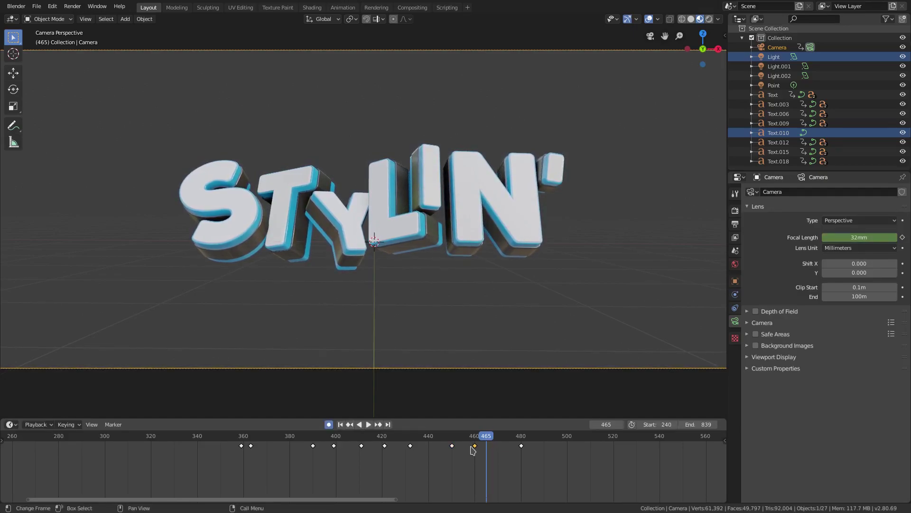
pyautogui.click(472, 438)
pyautogui.click(476, 438)
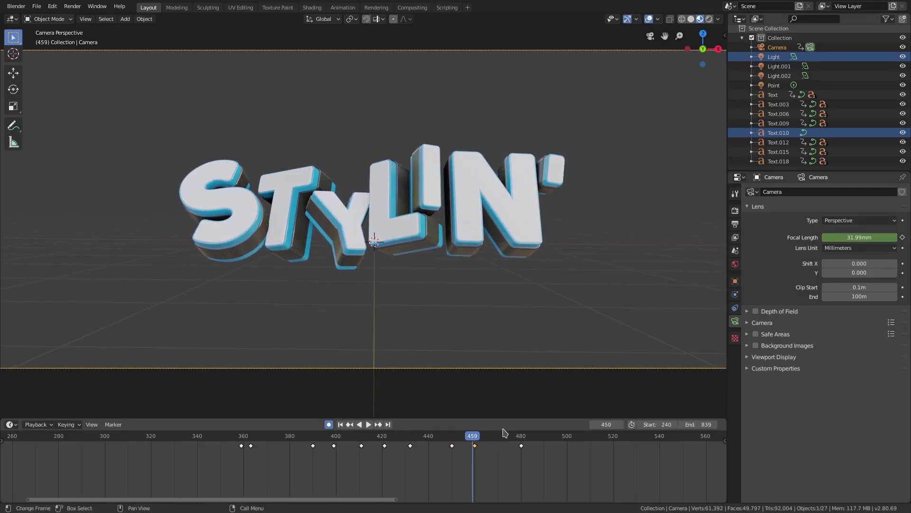
pyautogui.press('Left')
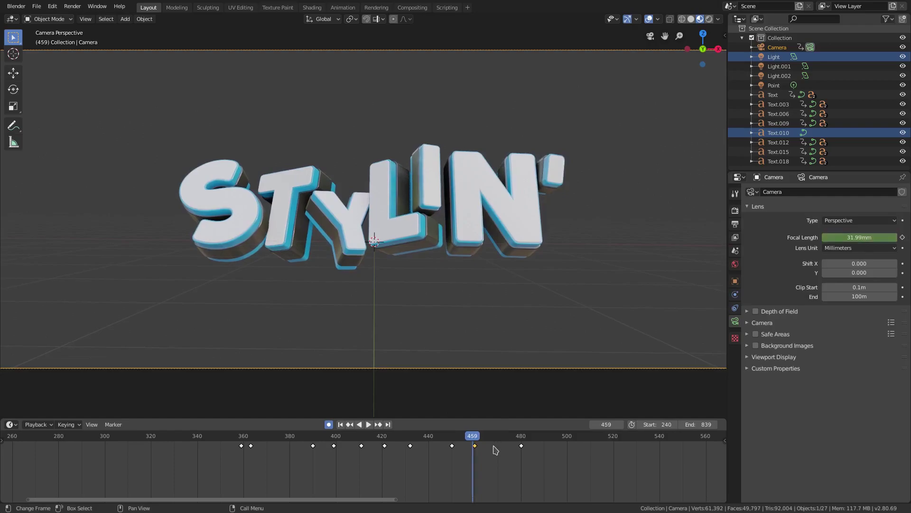
pyautogui.click(862, 235)
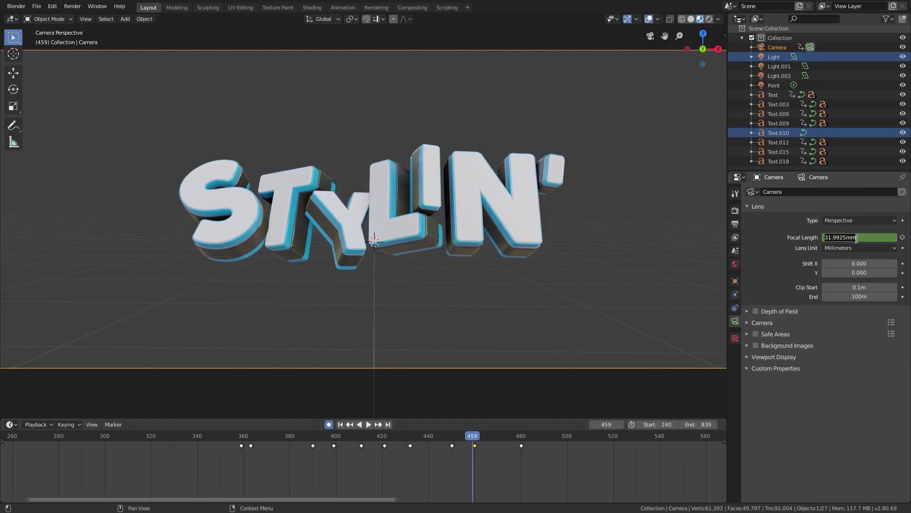
pyautogui.write('30')
pyautogui.press('Return')
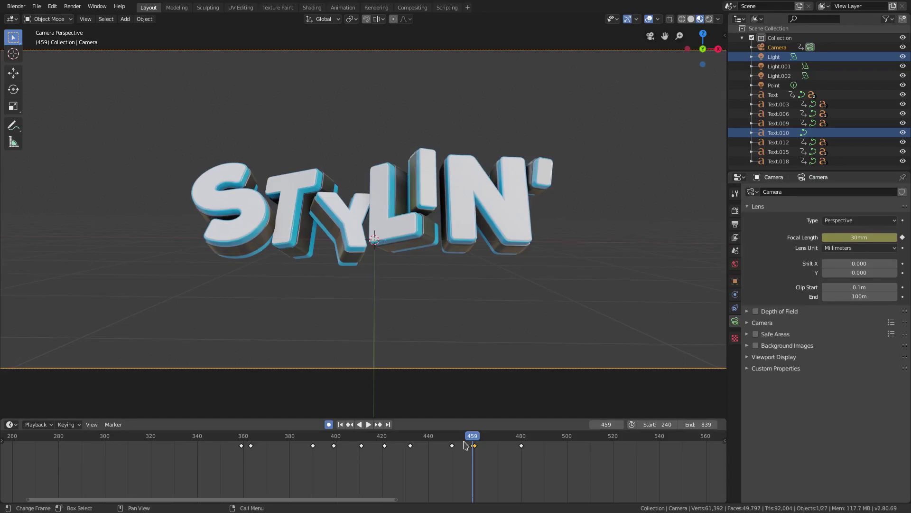
pyautogui.press('Right')
pyautogui.press('Left')
pyautogui.press('Right')
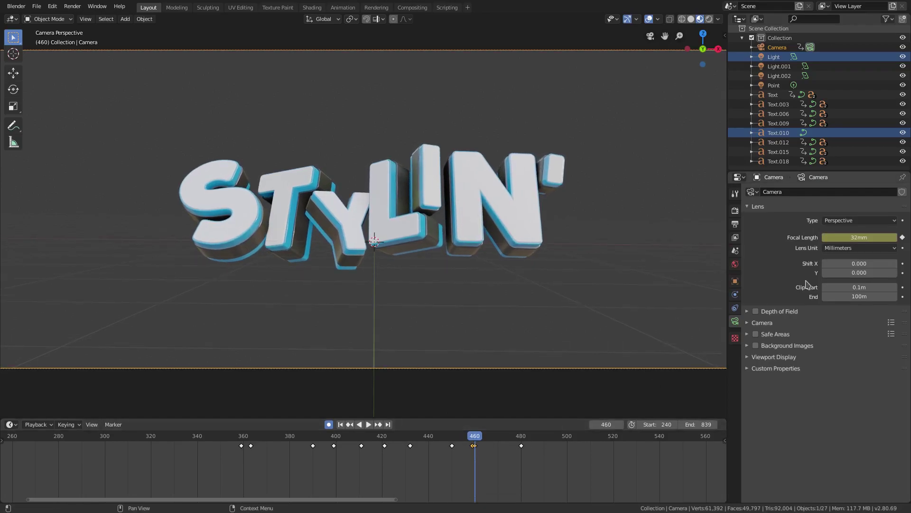
pyautogui.press('Left')
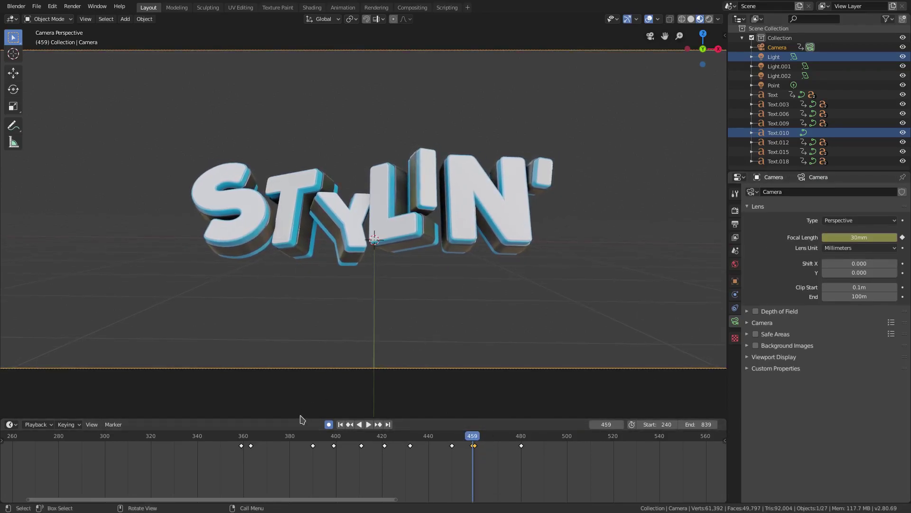
# - Play back the camera move and shift the focal length keyframes from frames 459 and 460 to frames 434 and 435
pyautogui.click(221, 441)
pyautogui.click(369, 424)
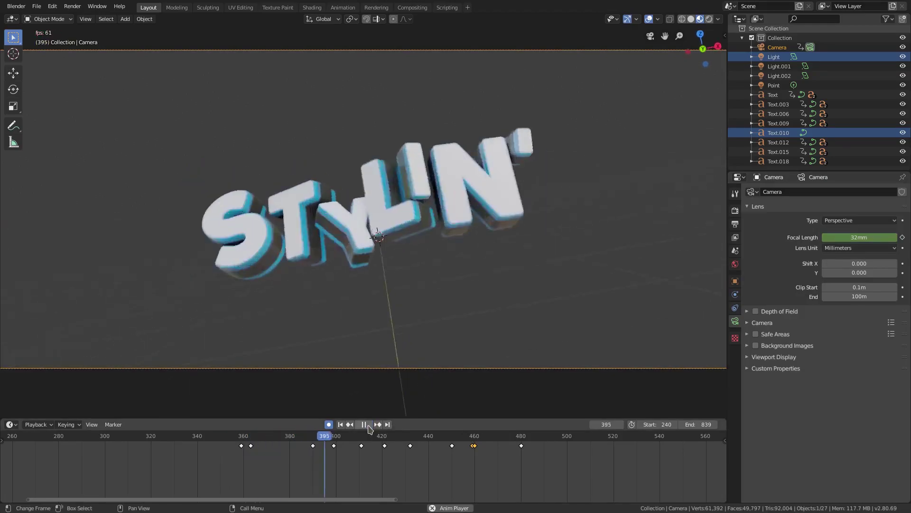
pyautogui.press('space')
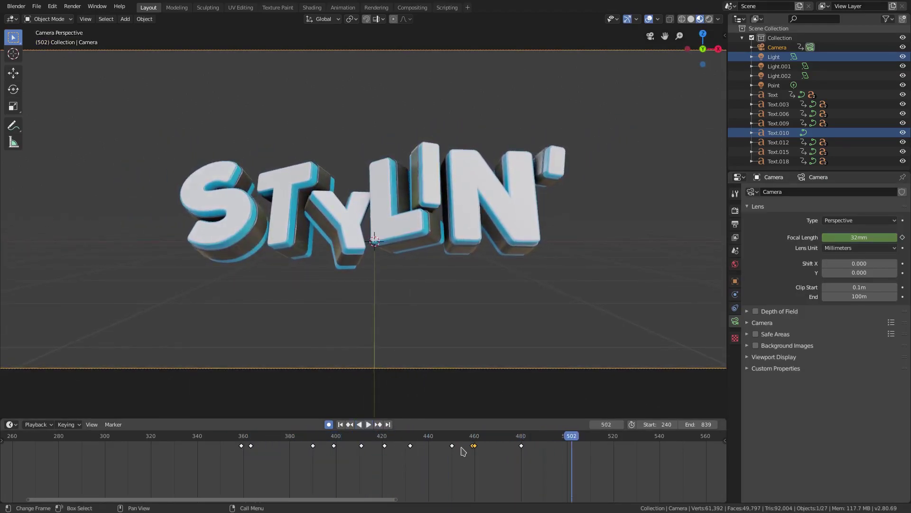
pyautogui.click(473, 444)
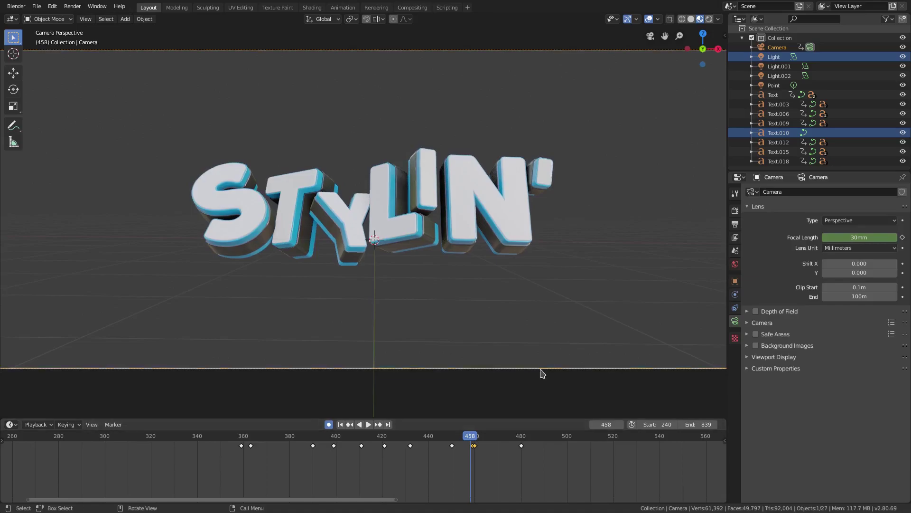
pyautogui.click(311, 436)
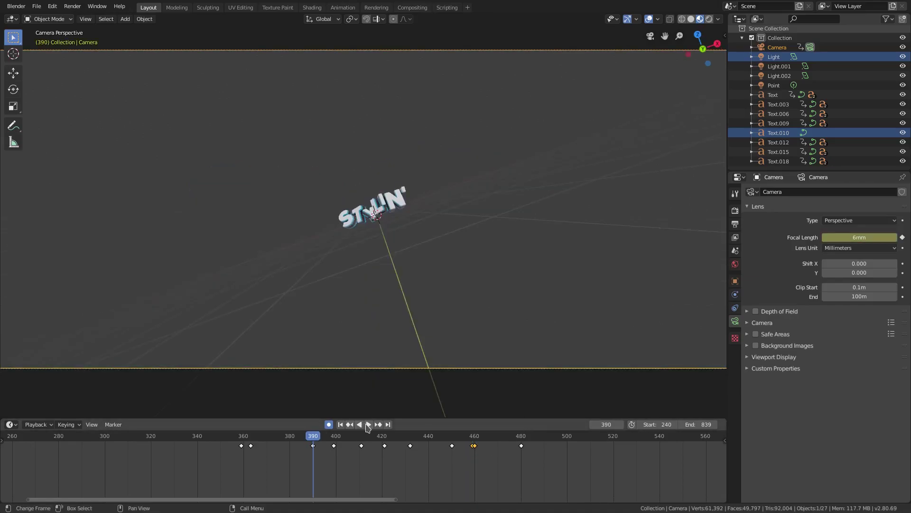
pyautogui.click(417, 435)
pyautogui.scroll(2, 537, 462)
pyautogui.scroll(3, 536, 463)
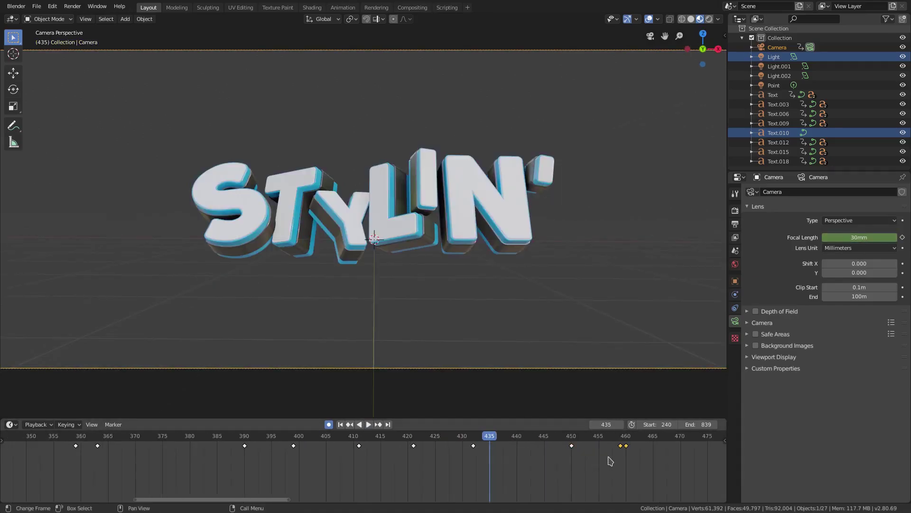
pyautogui.press('g')
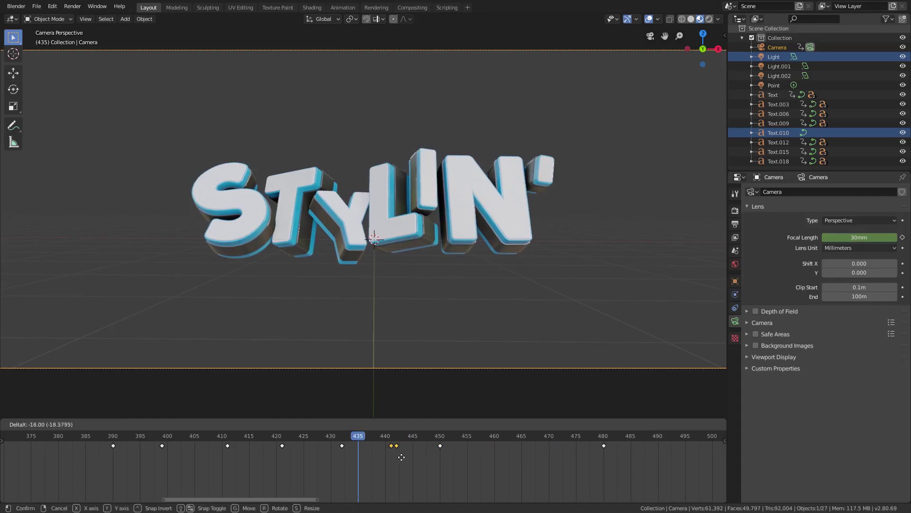
pyautogui.click(375, 459)
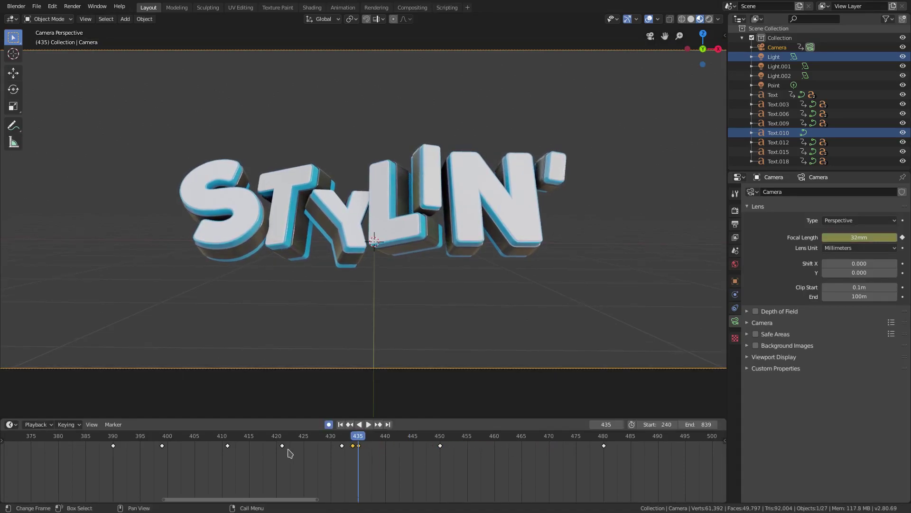
# - Play back the camera move from frame 354 and return to frame 435 to check the focal length
pyautogui.scroll(-2, 89, 437)
pyautogui.moveTo(89, 437); pyautogui.dragTo(238, 442, button='middle')
pyautogui.click(117, 439)
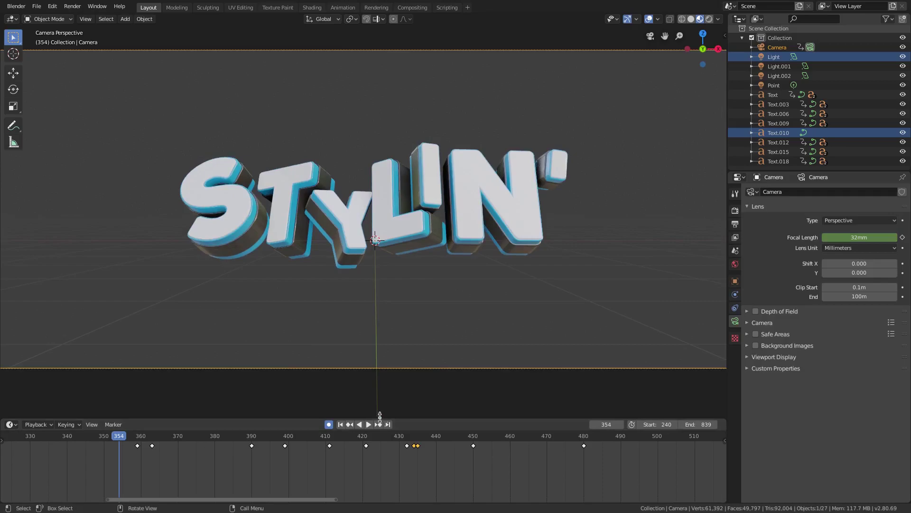
pyautogui.click(370, 424)
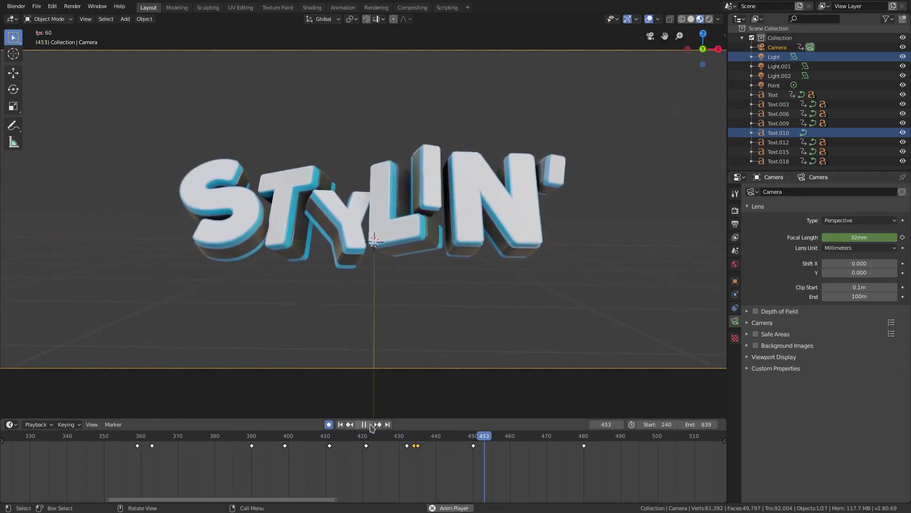
pyautogui.click(368, 424)
pyautogui.moveTo(395, 437); pyautogui.dragTo(417, 436)
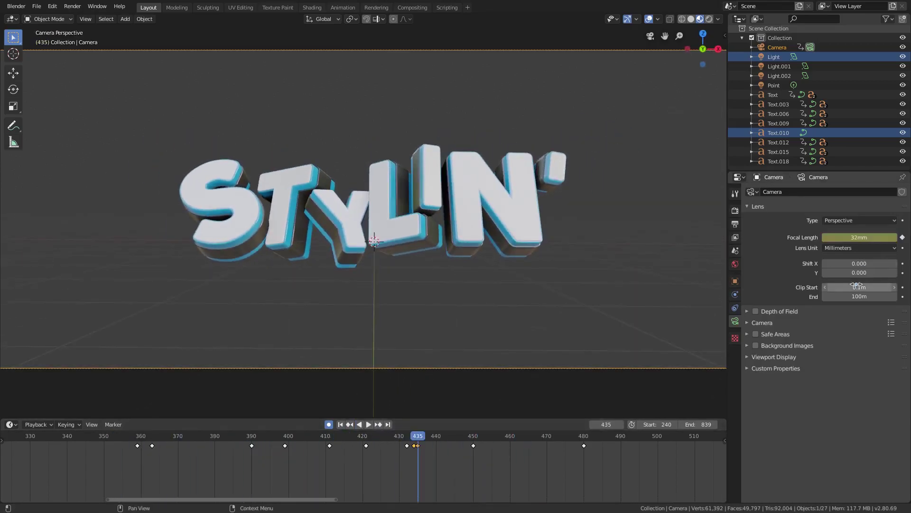
# - Move the 32 mm focal length keyframe from frame 480 to frame 454
pyautogui.doubleClick(861, 237)
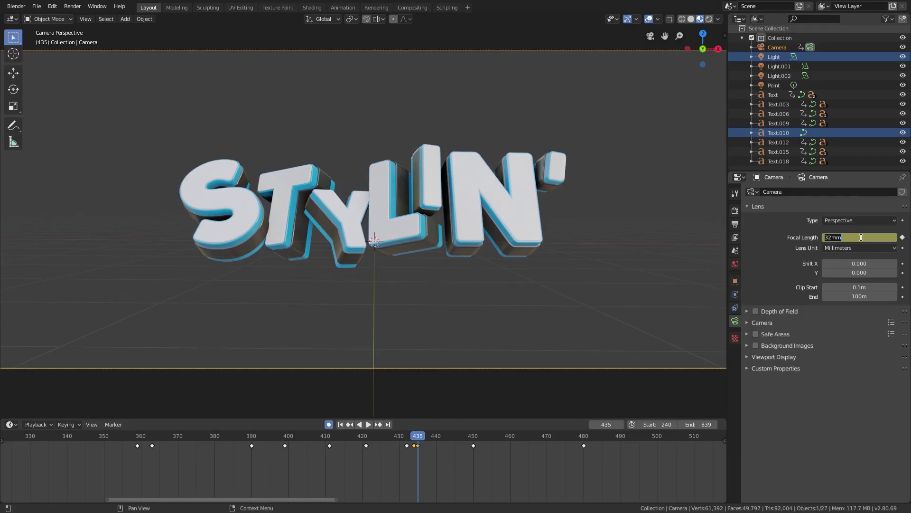
pyautogui.press('Return')
pyautogui.click(583, 450)
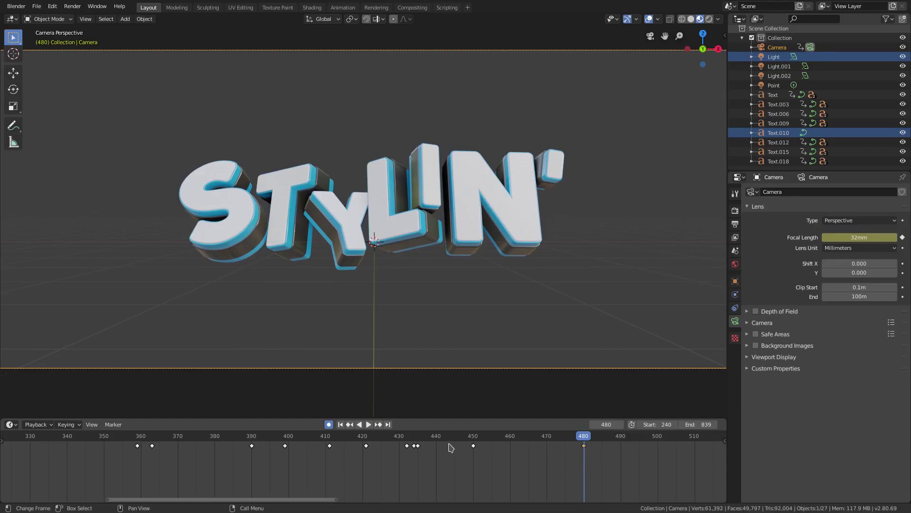
pyautogui.moveTo(418, 443); pyautogui.dragTo(489, 452)
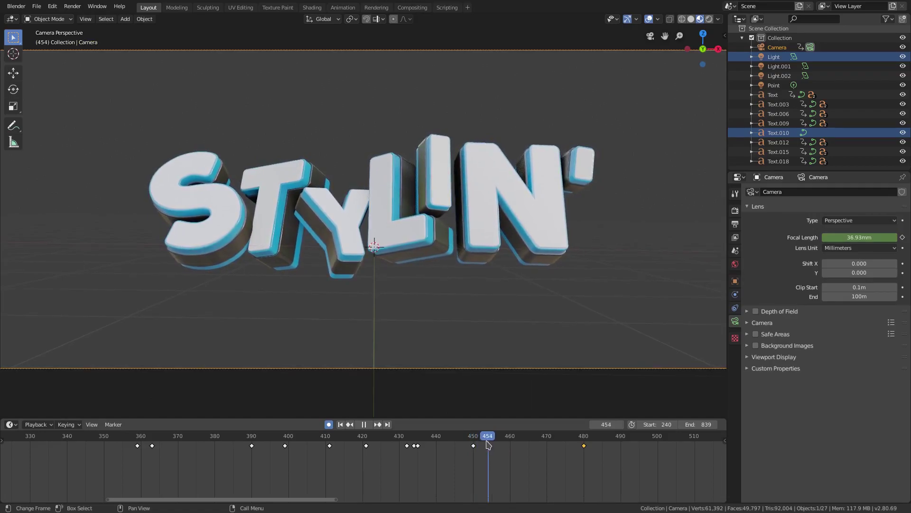
pyautogui.press('g')
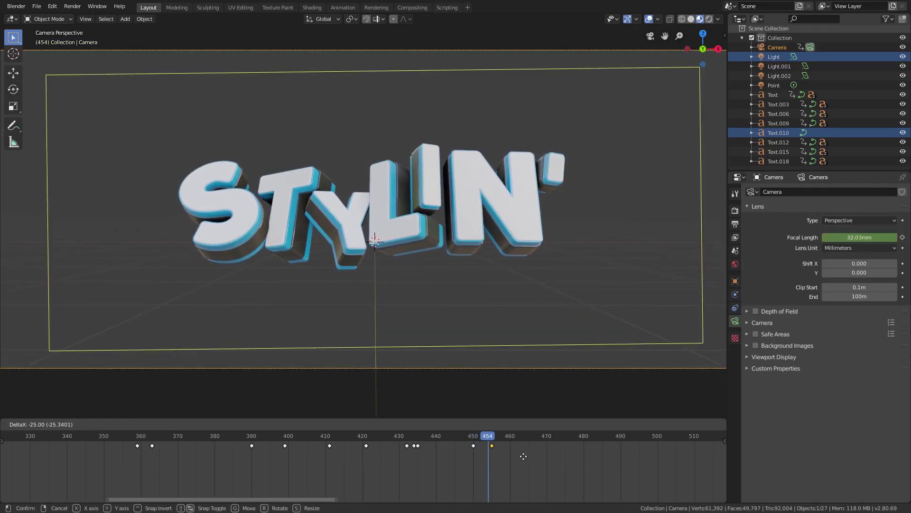
pyautogui.click(524, 461)
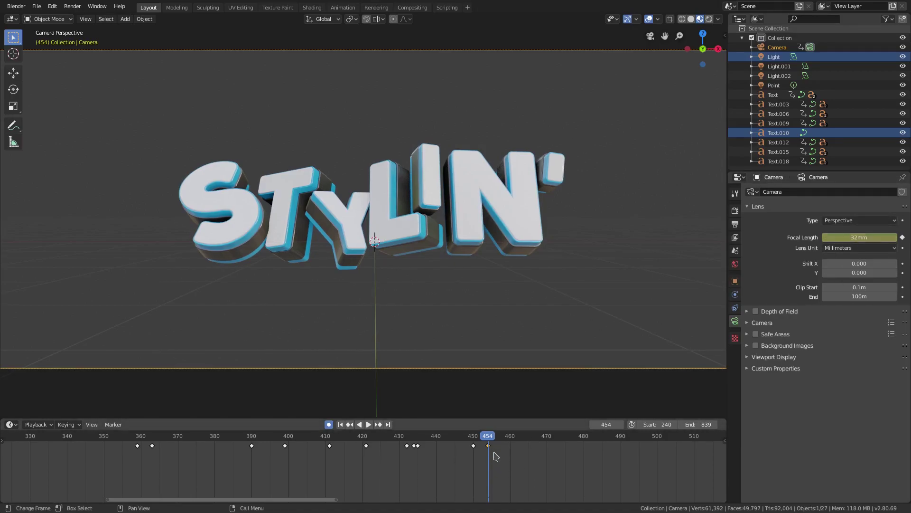
# - Set the camera's focal length to 40 mm at frame 453
pyautogui.press('Left')
pyautogui.doubleClick(860, 235)
pyautogui.write('40')
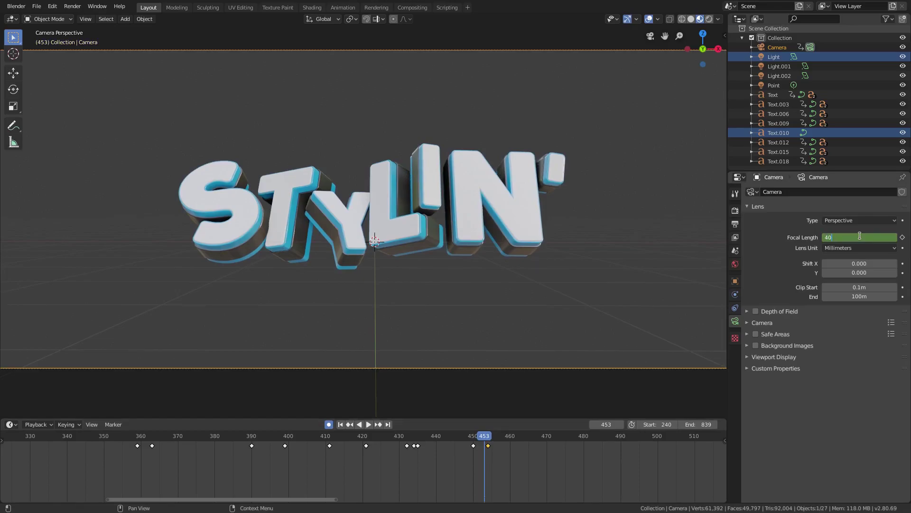
pyautogui.press('Return')
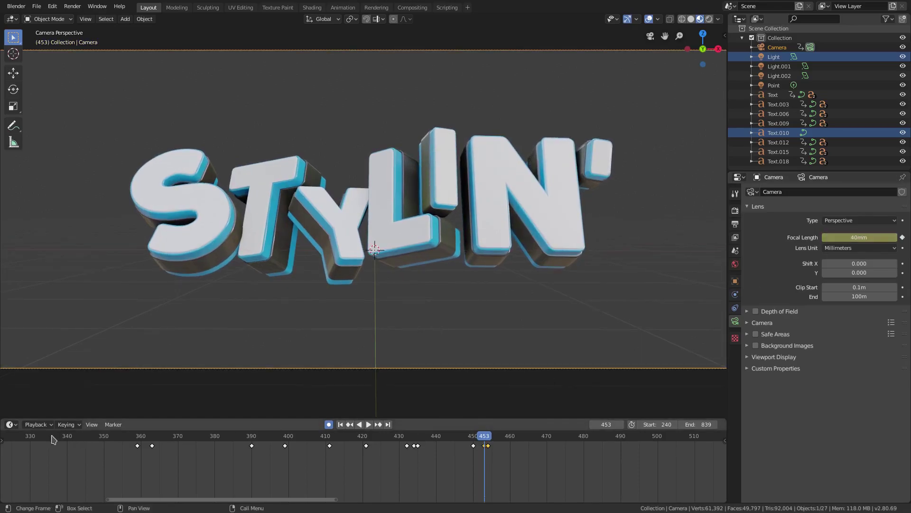
# - Play back the camera animation from frame 336 and scrub through the tilts and zooms around frames 416 to 460
pyautogui.click(54, 439)
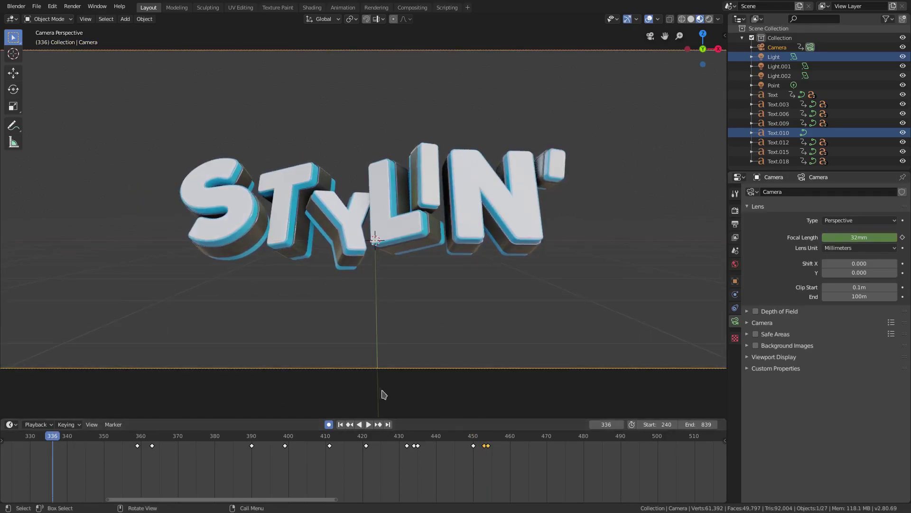
pyautogui.click(368, 424)
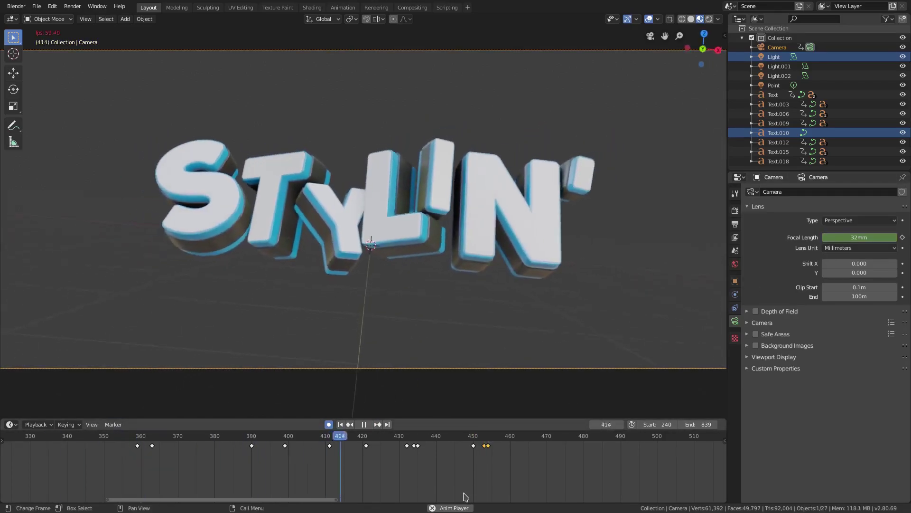
pyautogui.click(364, 424)
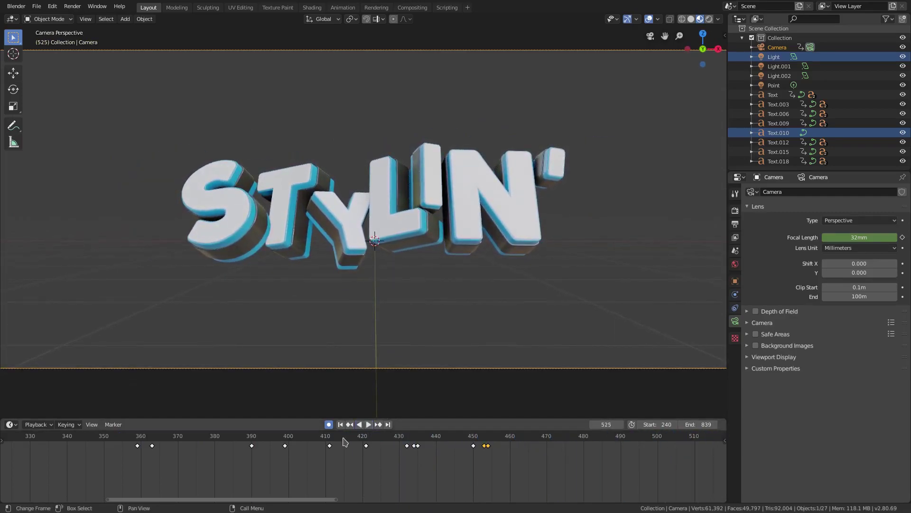
pyautogui.moveTo(364, 442); pyautogui.dragTo(509, 441)
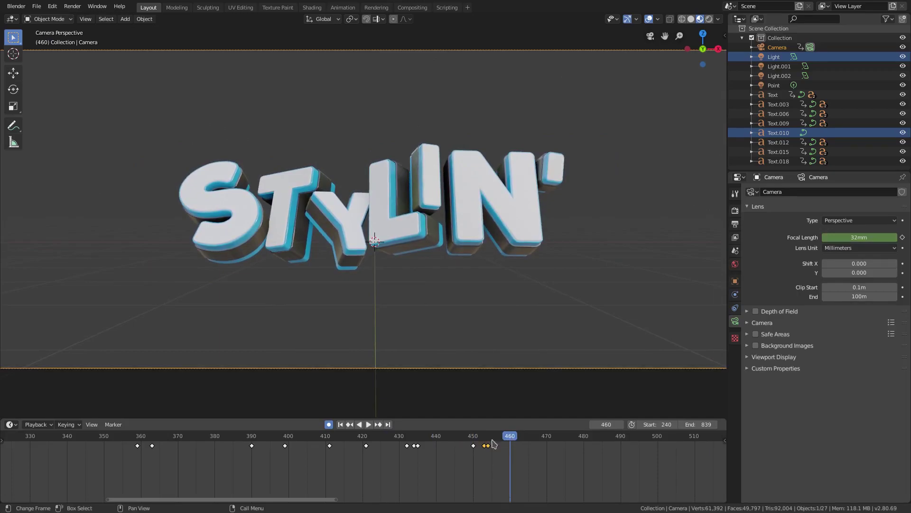
pyautogui.click(81, 436)
pyautogui.click(352, 440)
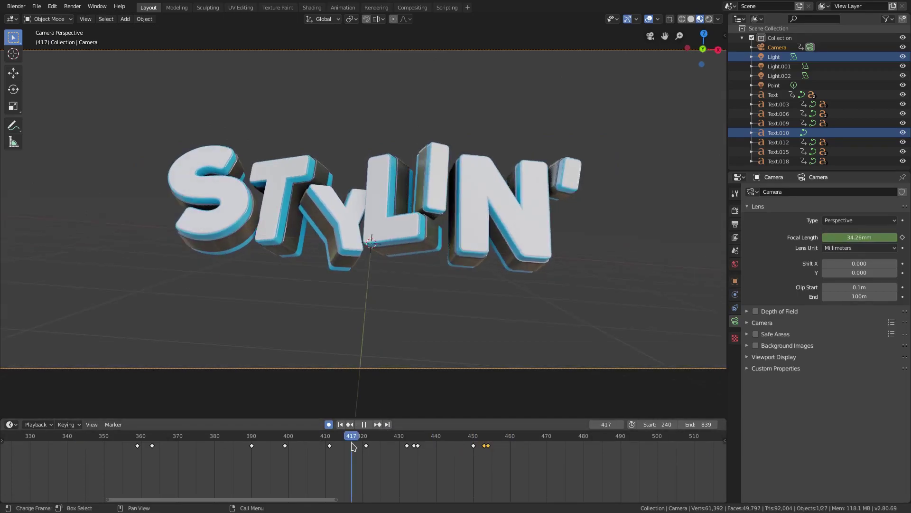
pyautogui.press('space')
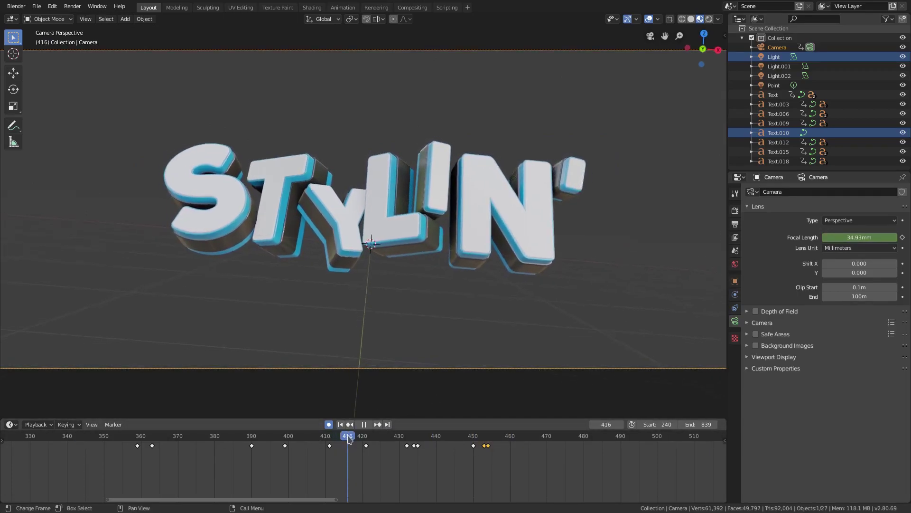
pyautogui.moveTo(354, 438)
pyautogui.mouseDown()
pyautogui.moveTo(334, 437)
pyautogui.moveTo(348, 438)
pyautogui.mouseUp()
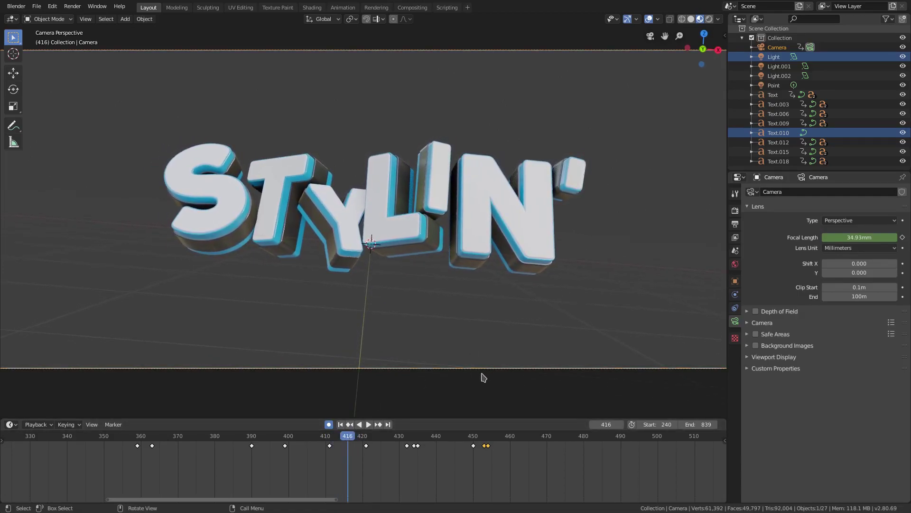
# - Fit the whole camera frame in view and play back the animation from frame 335
pyautogui.scroll(-2, 549, 320)
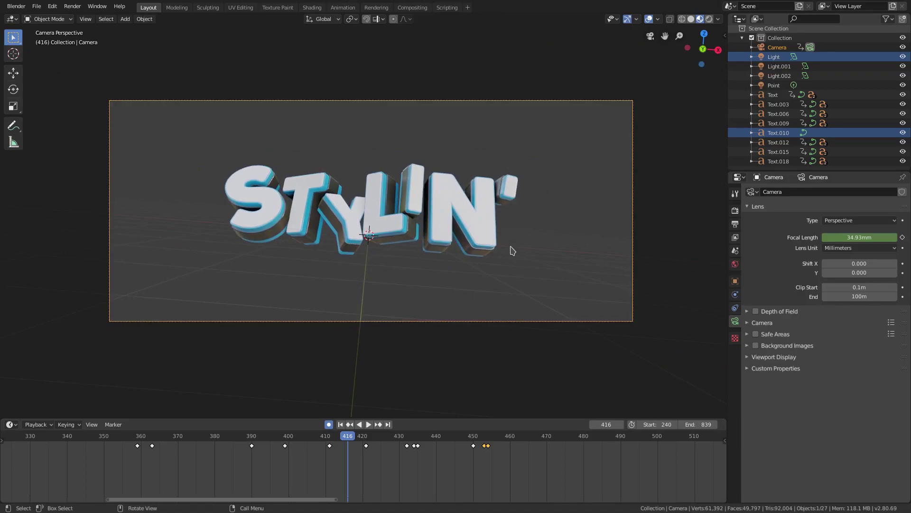
pyautogui.scroll(-2, 511, 256)
pyautogui.scroll(2, 509, 264)
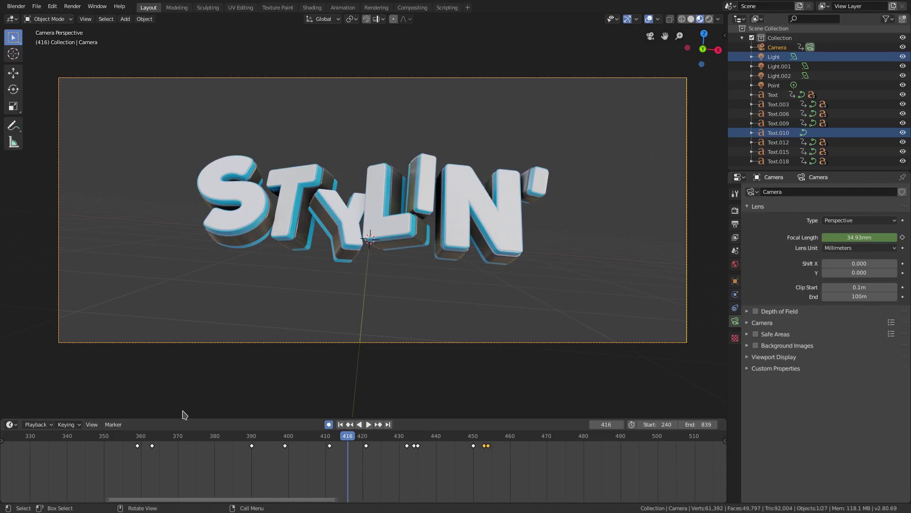
pyautogui.click(60, 441)
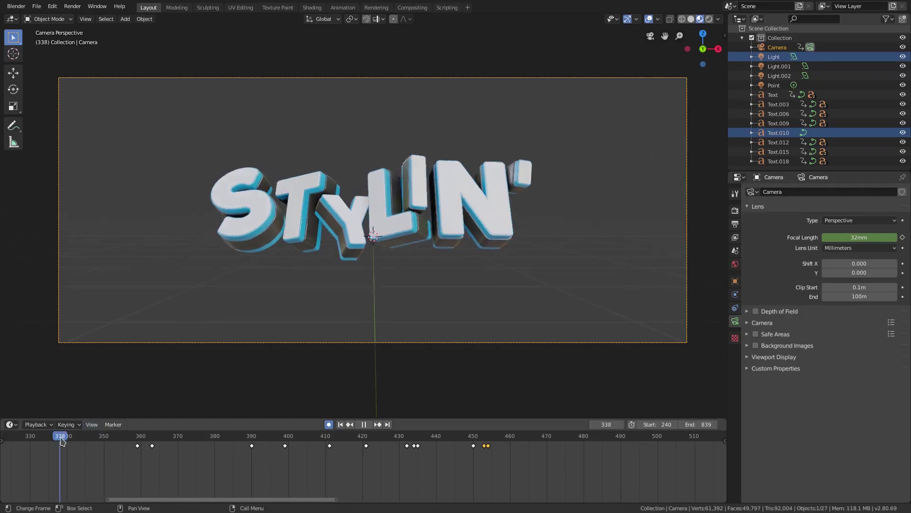
pyautogui.click(48, 440)
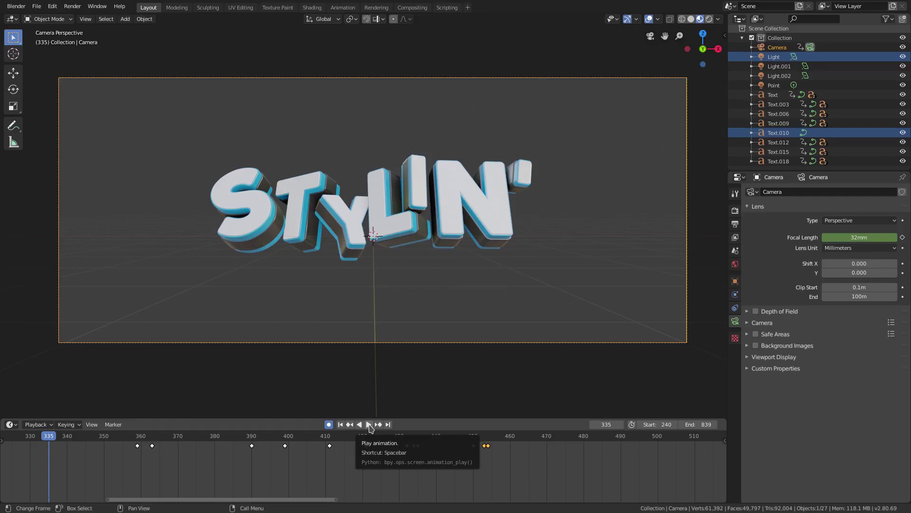
# - Insert a camera keyframe at frame 491 to hold the upright orientation
pyautogui.scroll(-3, 369, 429)
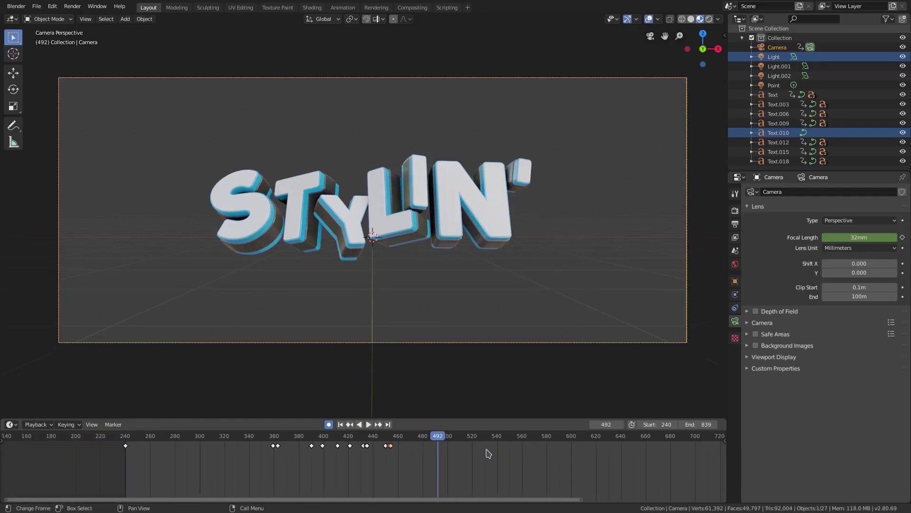
pyautogui.scroll(5, 496, 439)
pyautogui.scroll(2, 476, 479)
pyautogui.moveTo(491, 461); pyautogui.dragTo(291, 465, button='middle')
pyautogui.scroll(5, 475, 476)
pyautogui.moveTo(290, 441); pyautogui.dragTo(420, 477)
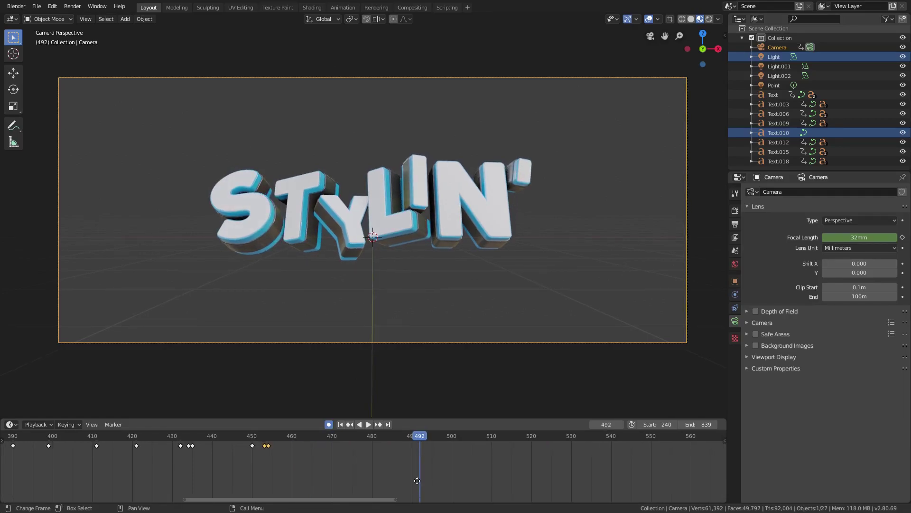
pyautogui.moveTo(417, 481); pyautogui.dragTo(412, 479, button='middle')
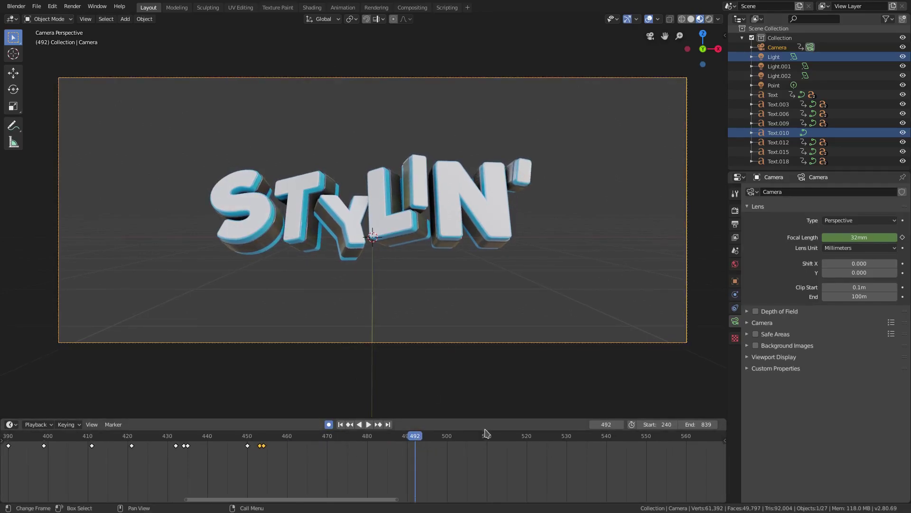
pyautogui.press('Left')
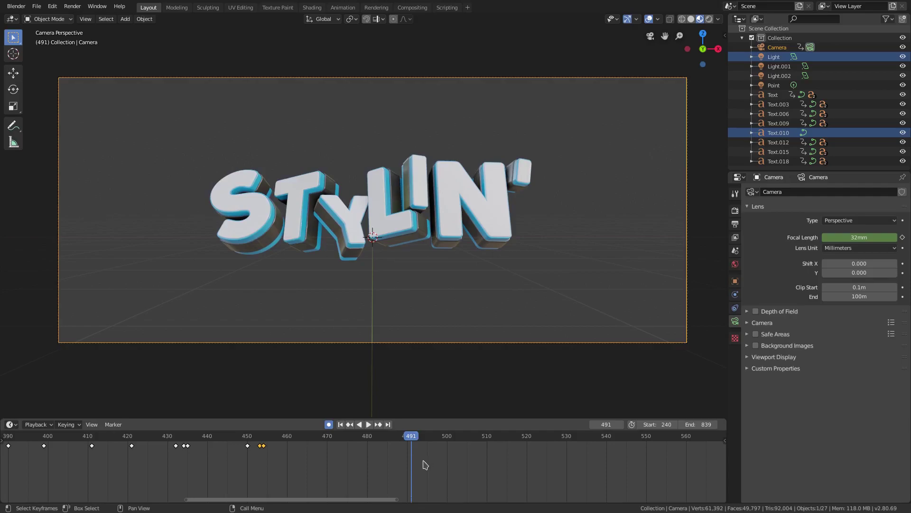
pyautogui.press('i')
pyautogui.click(585, 238)
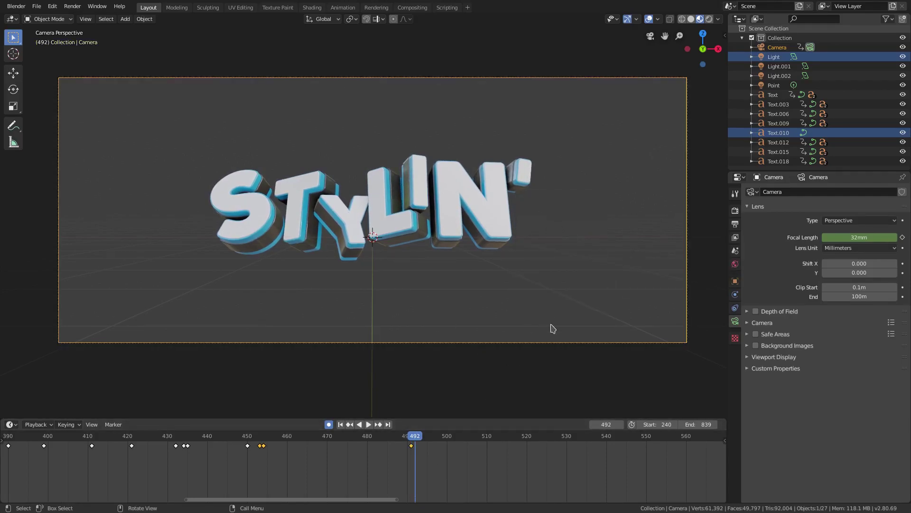
# - Rotate the camera 180 degrees about the global Y axis at frame 492 with auto keying
pyautogui.press('Right')
pyautogui.press('Right')
pyautogui.press('Left')
pyautogui.press('Left')
pyautogui.press('Right')
pyautogui.write('r')
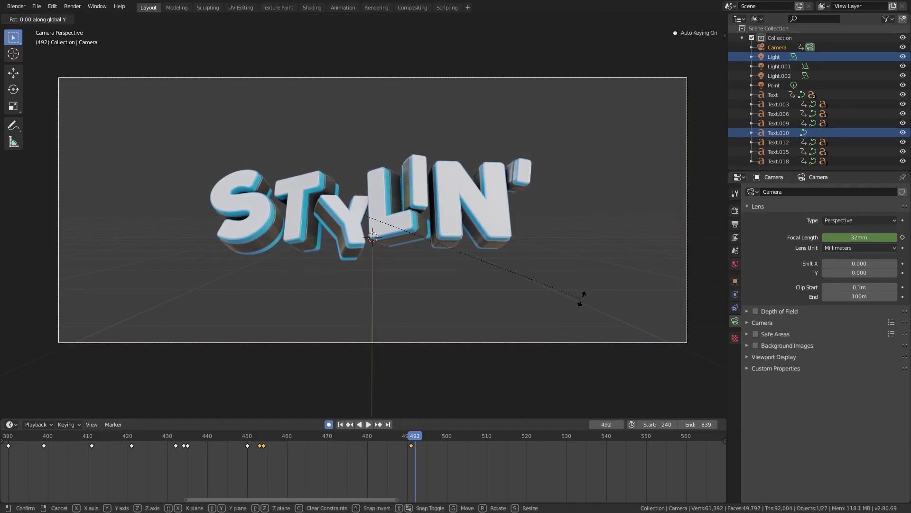
pyautogui.write('180')
pyautogui.press('Return')
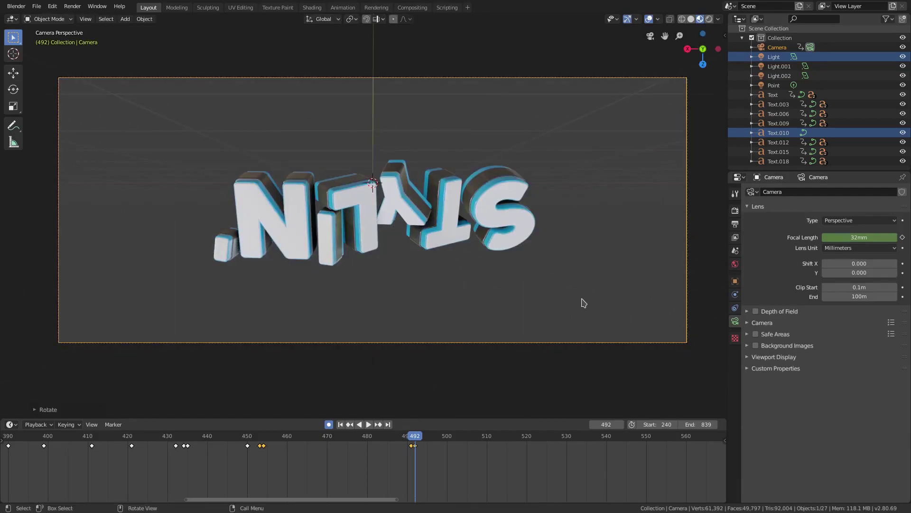
pyautogui.hotkey('ctrl', 'z')
pyautogui.hotkey('ctrl', 'shift', 'z')
# - Play back the camera flip from before frame 450 and scrub across frames 488 to 492 to check the text's centring
pyautogui.press('Left')
pyautogui.scroll(-2, 123, 434)
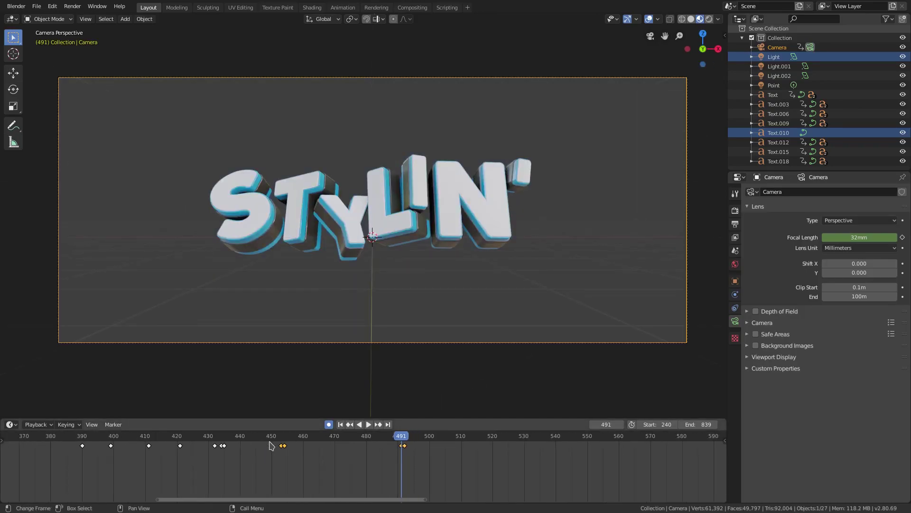
pyautogui.click(265, 441)
pyautogui.click(369, 424)
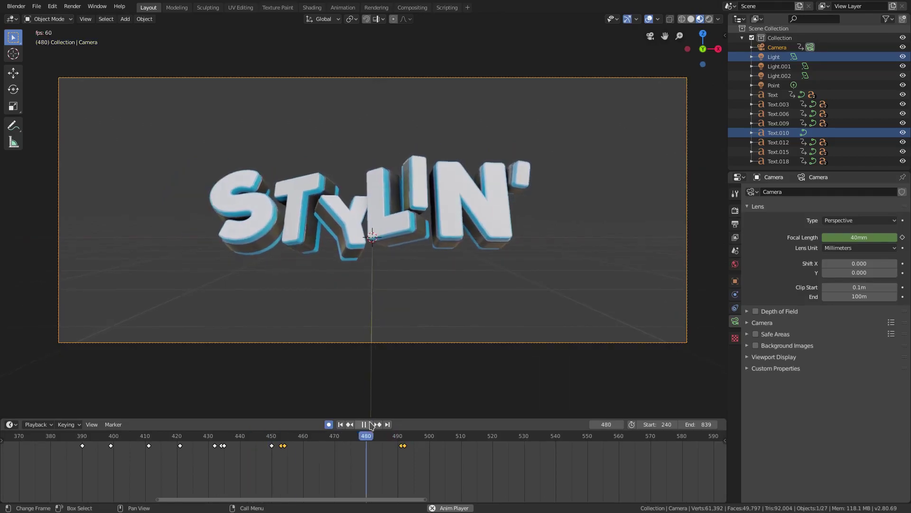
pyautogui.click(369, 424)
pyautogui.moveTo(363, 442); pyautogui.dragTo(377, 442)
pyautogui.click(392, 442)
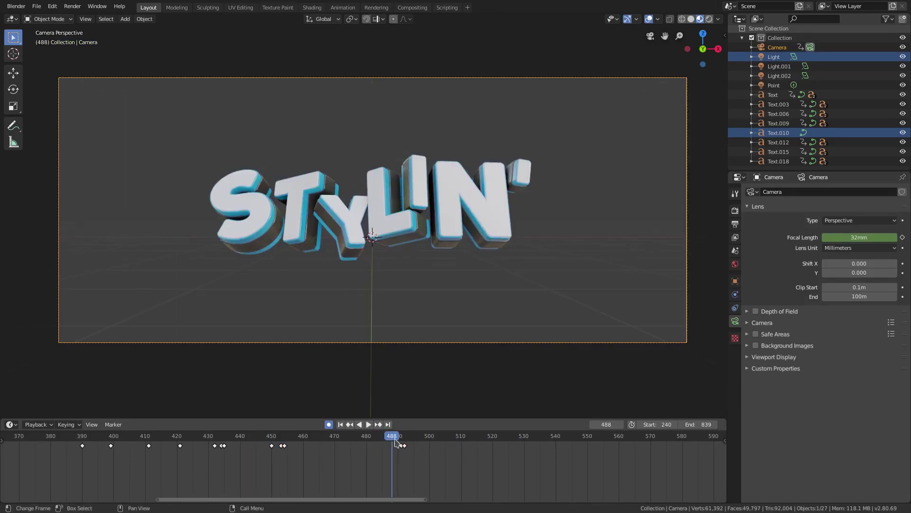
pyautogui.press('Home')
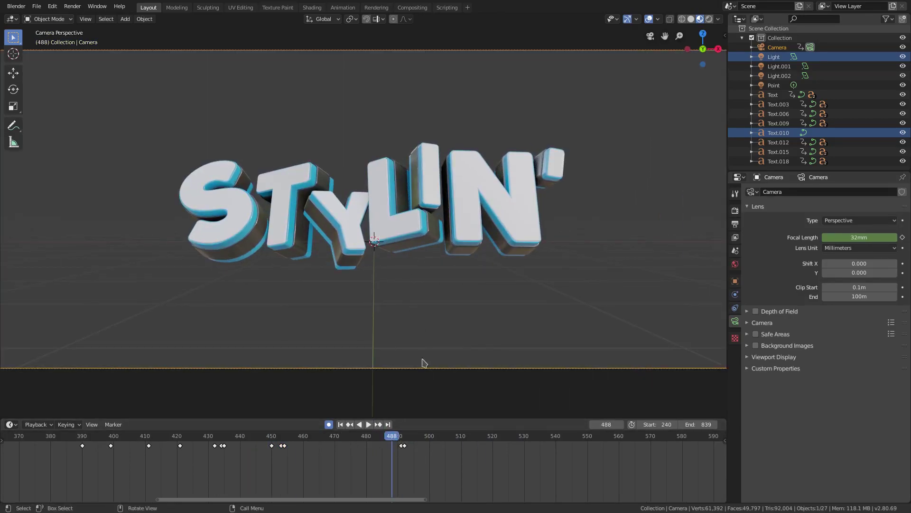
pyautogui.press('space')
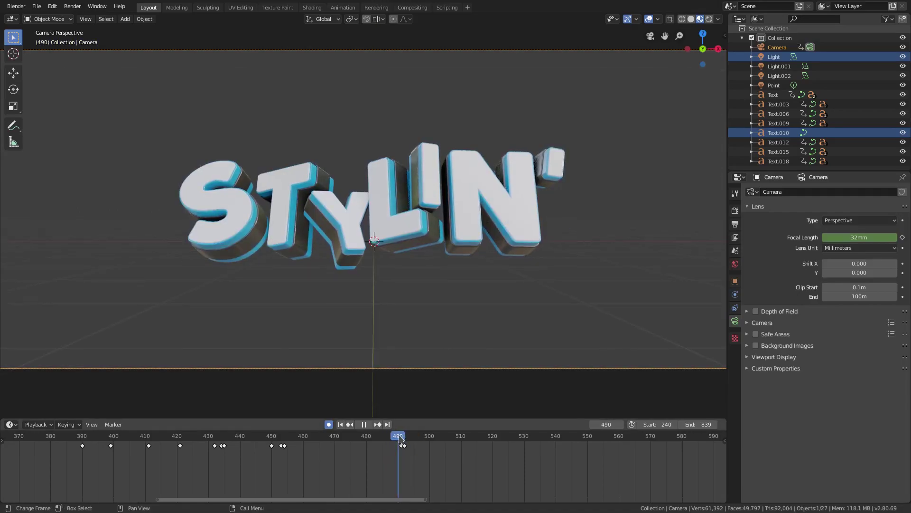
pyautogui.moveTo(399, 436); pyautogui.dragTo(405, 435)
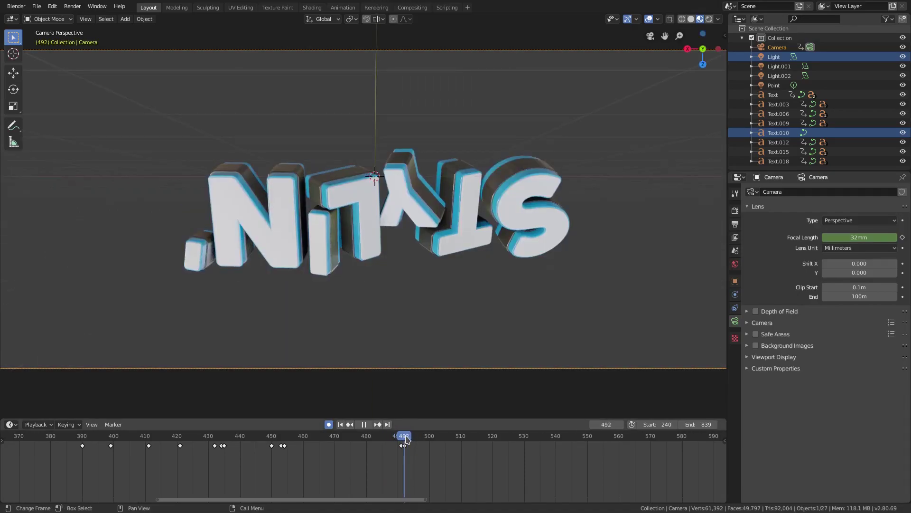
pyautogui.press('space')
pyautogui.press('g')
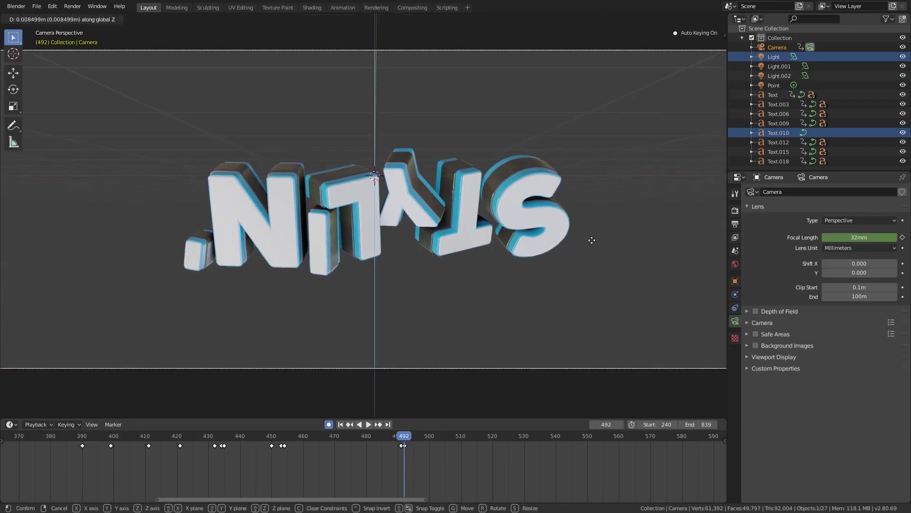
pyautogui.click(596, 252)
pyautogui.hotkey('ctrl', 'z')
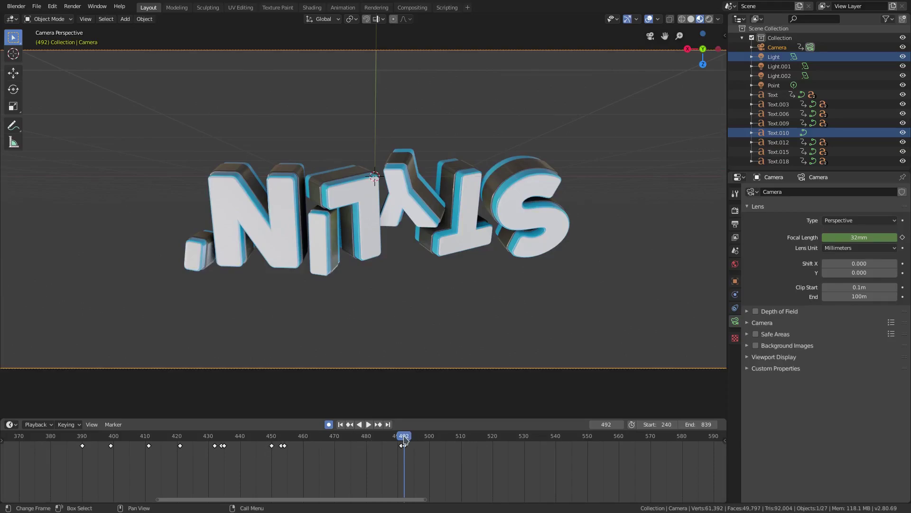
# - Insert a Location keyframe for the camera at frame 491
pyautogui.press('Left')
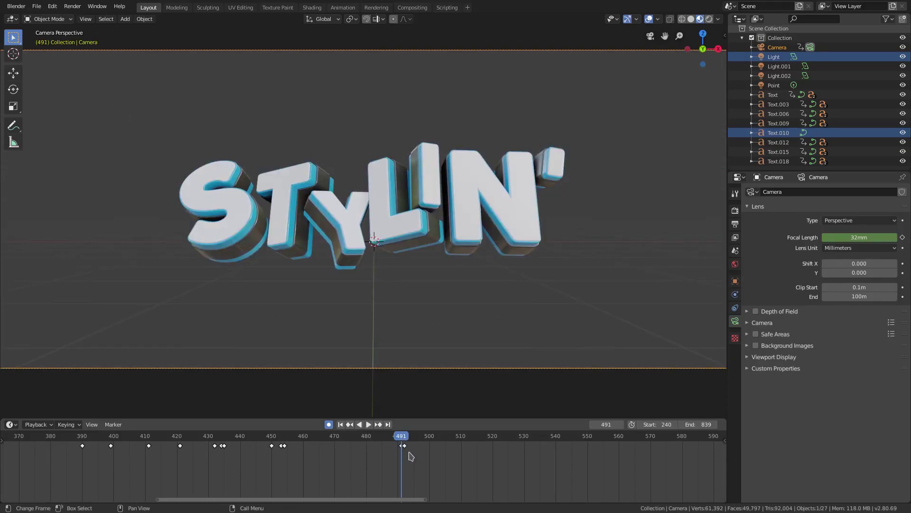
pyautogui.scroll(3, 411, 457)
pyautogui.press('i')
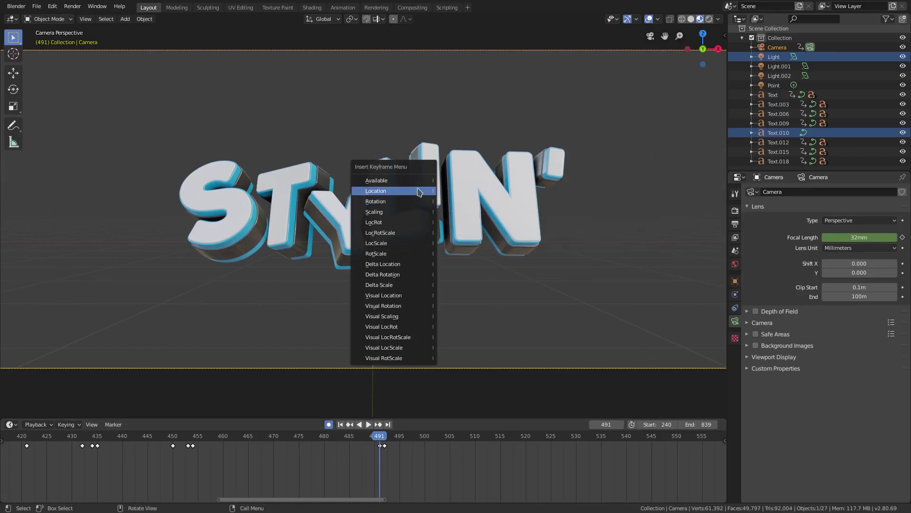
pyautogui.click(418, 192)
# - Move the camera slightly up along global Z at frame 492 to centre the upside-down text, and keyframe it there
pyautogui.press('Right')
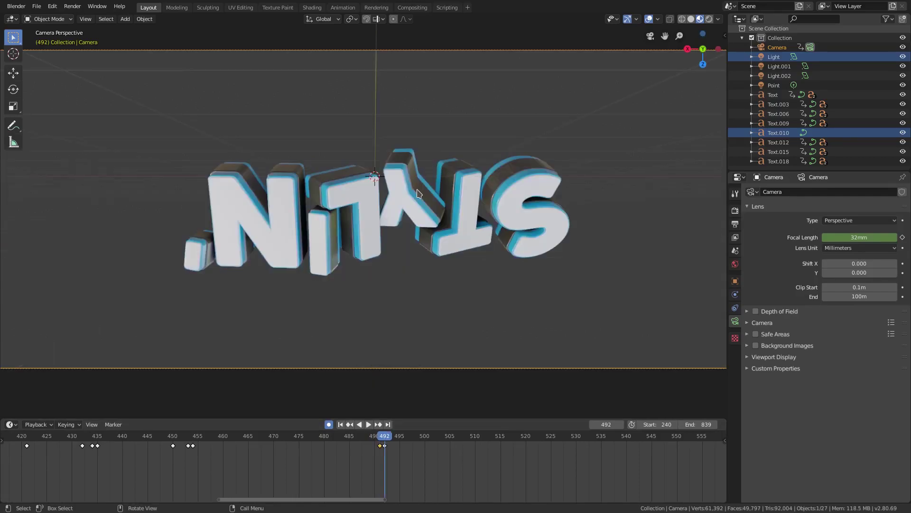
pyautogui.press('g')
pyautogui.click(535, 254)
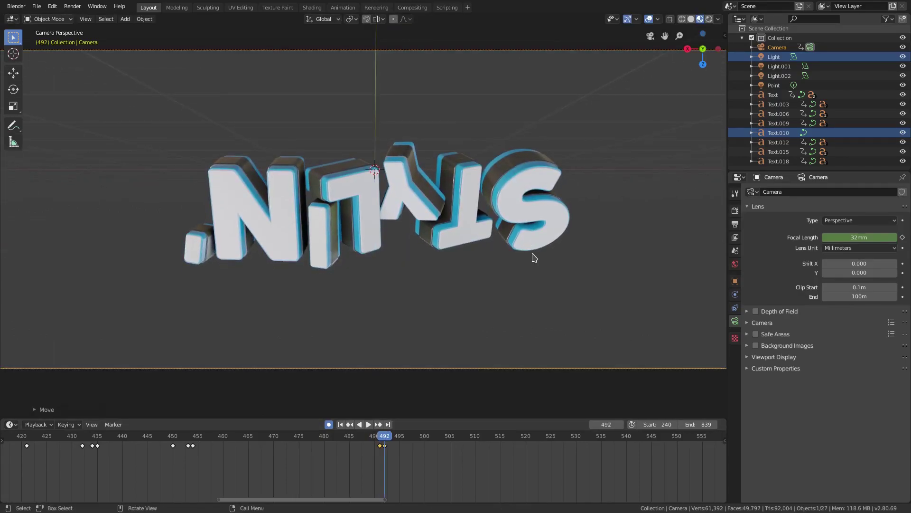
pyautogui.press('i')
pyautogui.click(534, 257)
# - Scrub the timeline across frame 492 to check the camera flip
pyautogui.click(556, 437)
pyautogui.moveTo(488, 465); pyautogui.dragTo(296, 463, button='middle')
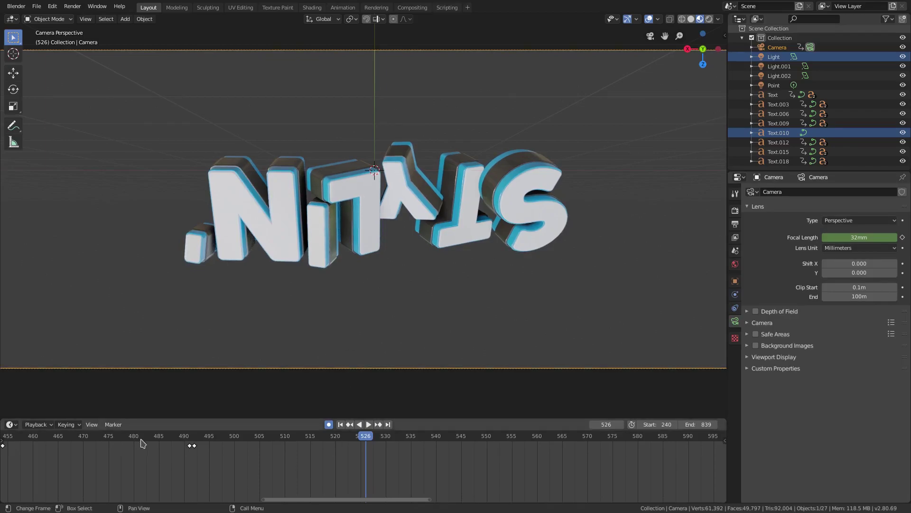
pyautogui.moveTo(141, 448); pyautogui.dragTo(294, 456)
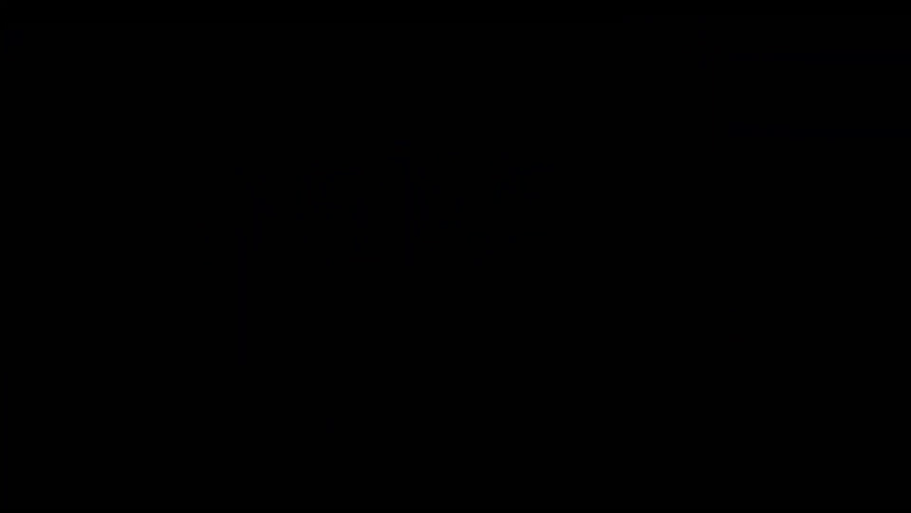